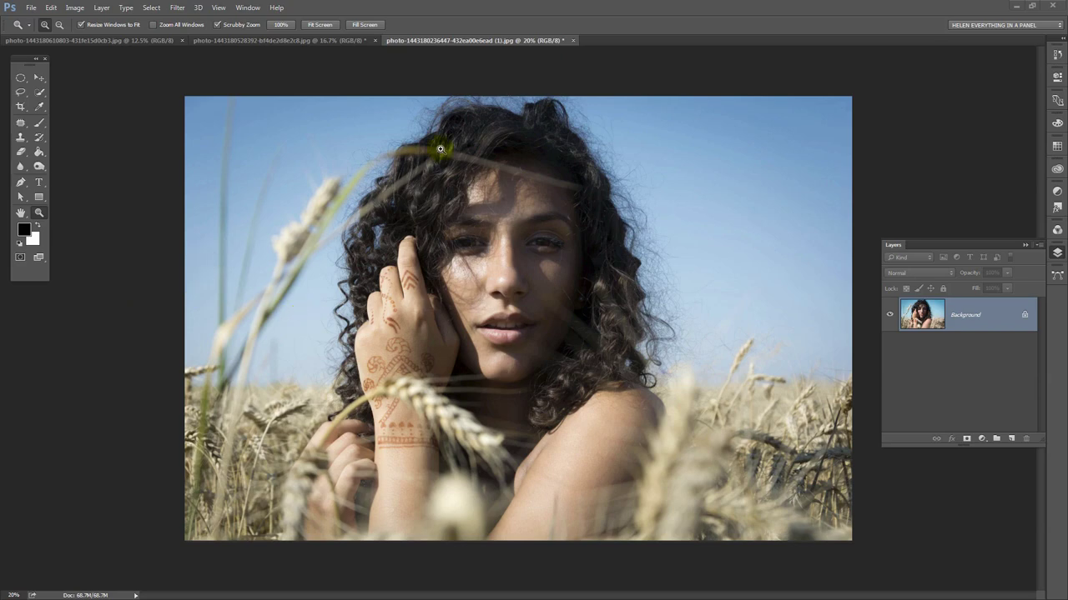
# Switch to the close-up wheat-field photo, then back to the hay-bale photo of the seated woman
pyautogui.click(304, 40)
pyautogui.click(130, 41)
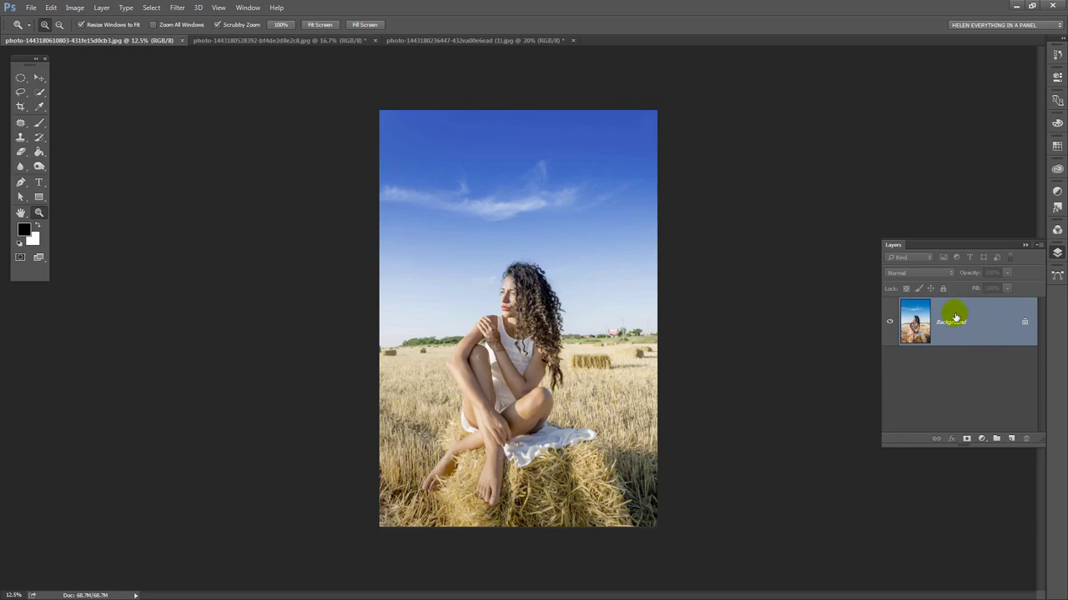
# Duplicate the hay-bale photo's Background layer into the third photo document as Background copy
pyautogui.click(246, 7)
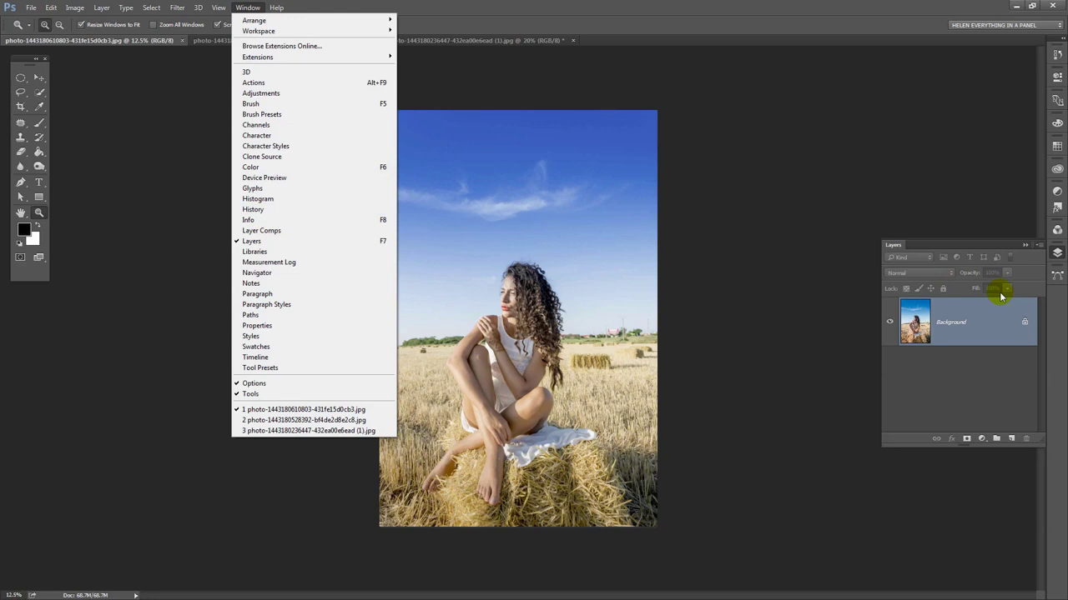
pyautogui.rightClick(988, 321)
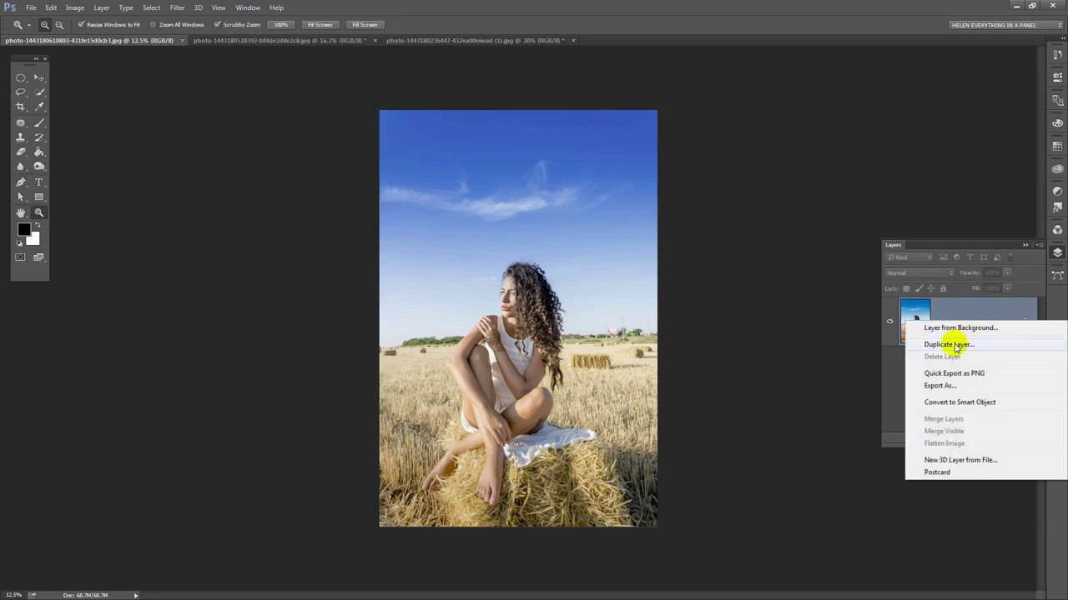
pyautogui.click(956, 347)
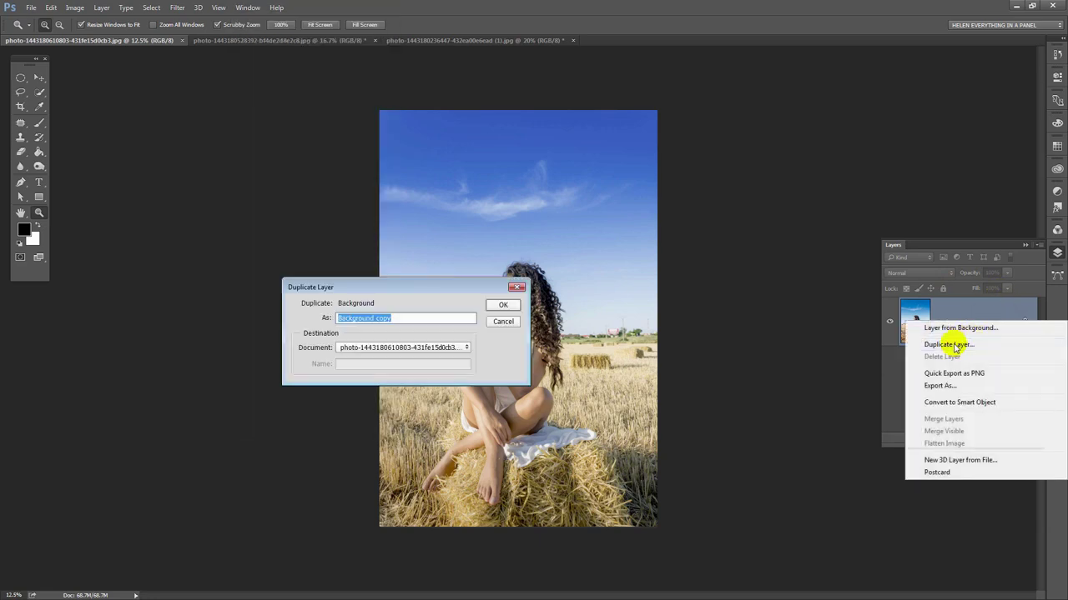
pyautogui.click(341, 348)
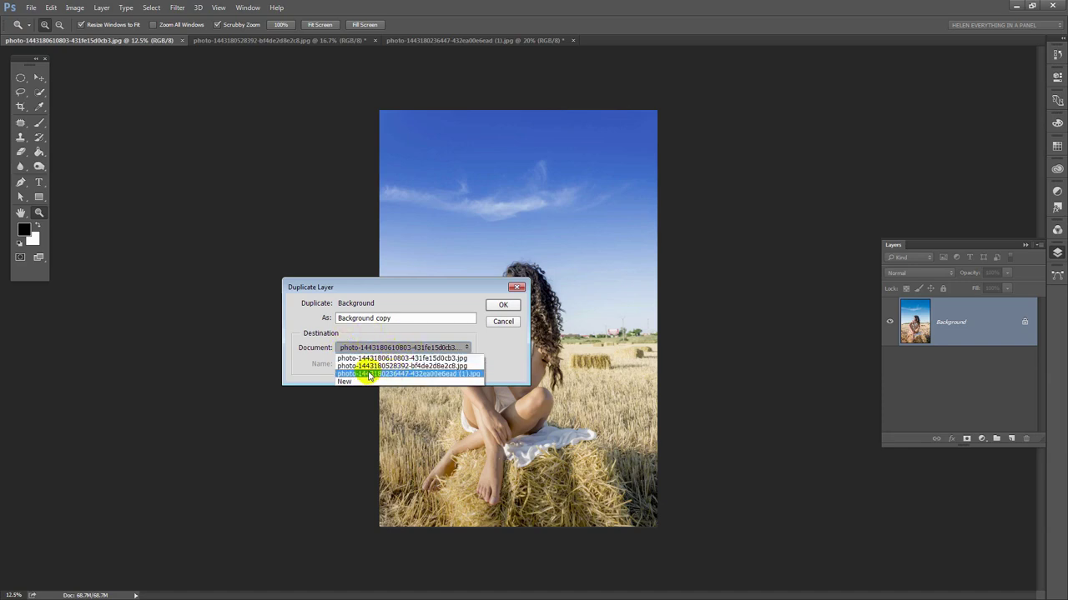
pyautogui.click(368, 375)
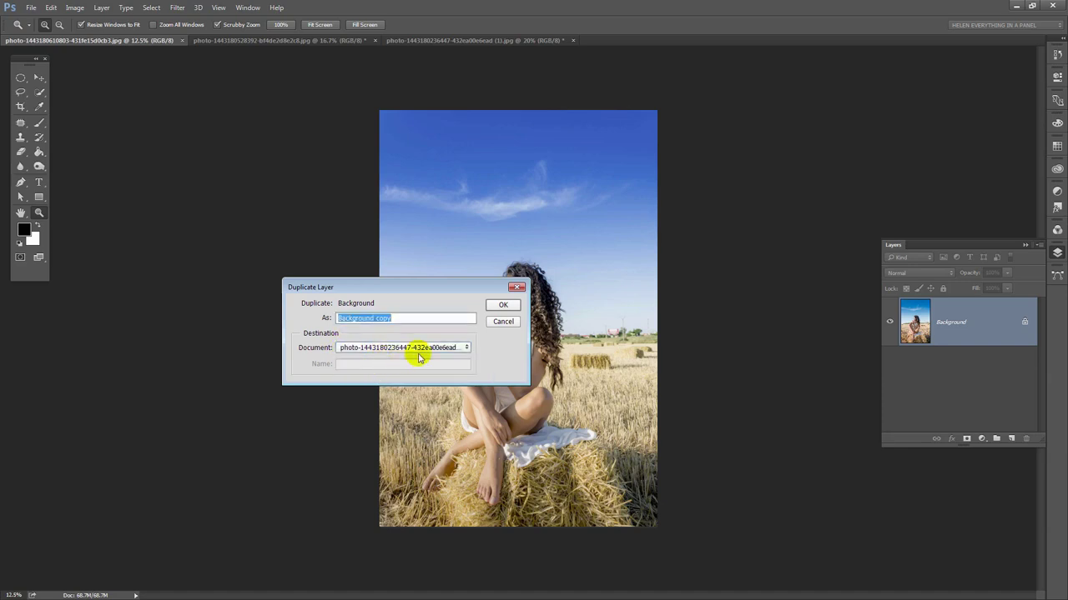
pyautogui.click(498, 305)
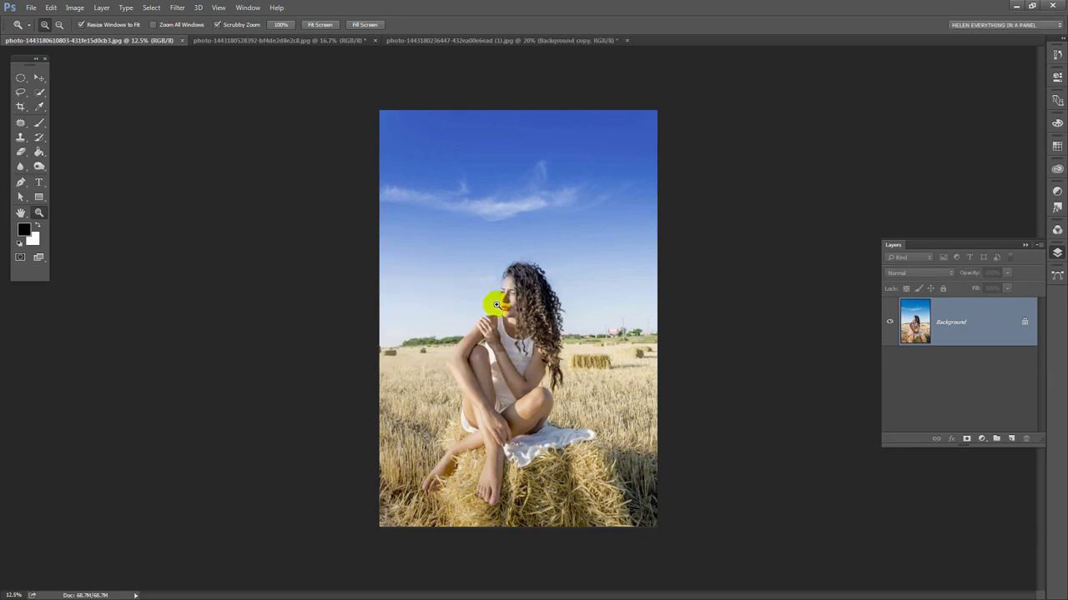
# In the third photo, unlock Background into Layer 0 and move it above Background copy
pyautogui.click(419, 38)
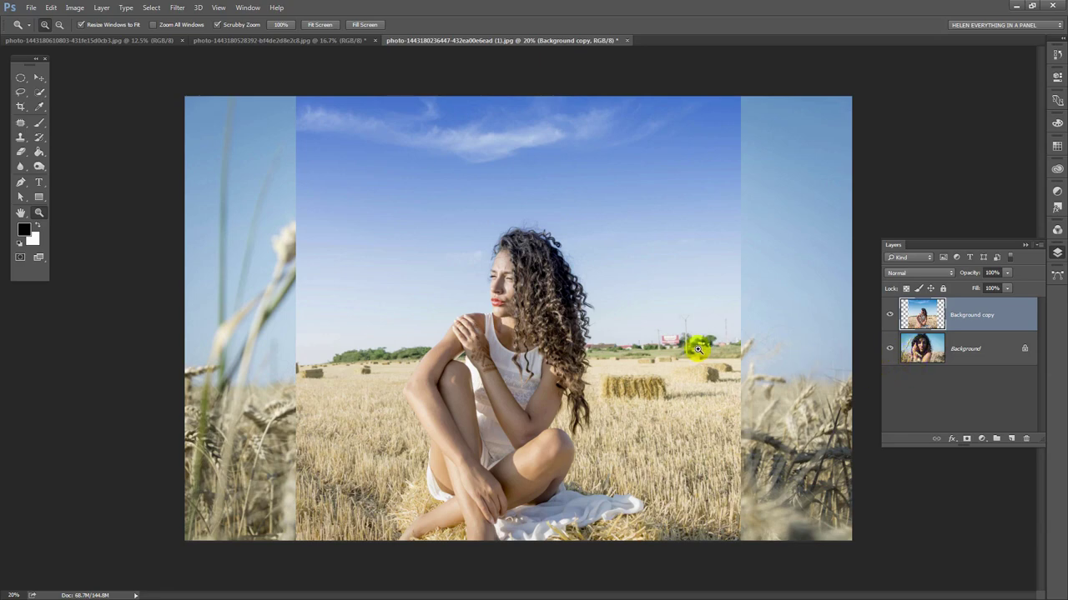
pyautogui.click(974, 347)
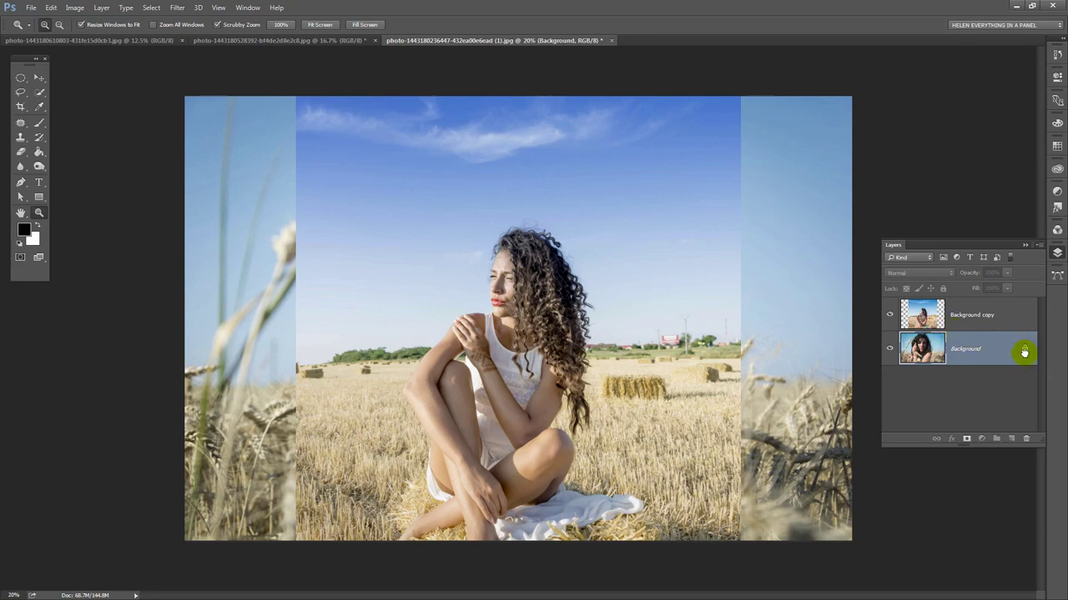
pyautogui.moveTo(1025, 350); pyautogui.dragTo(1025, 437)
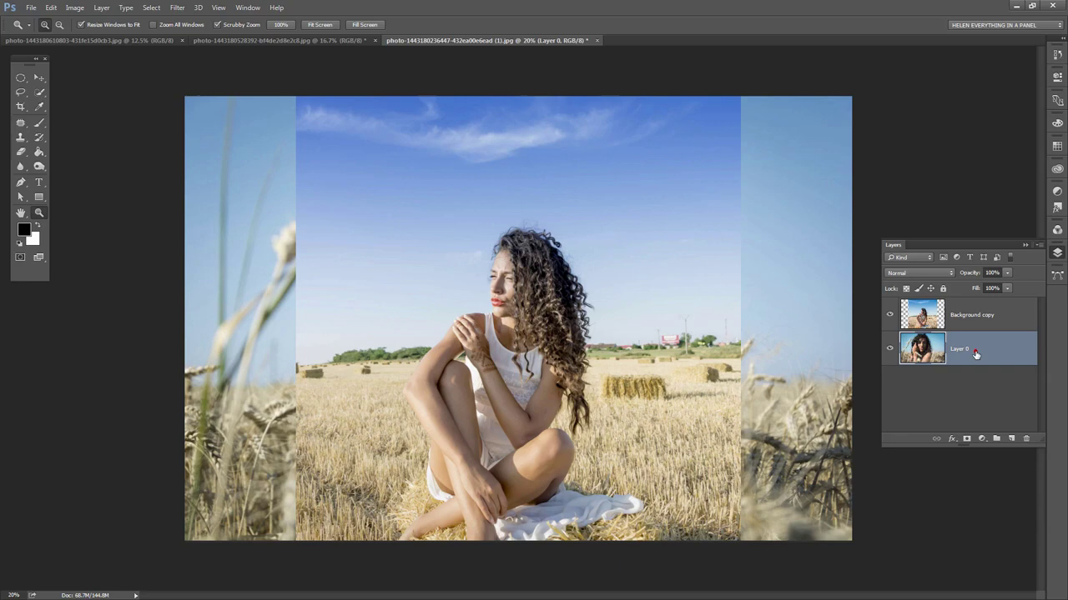
pyautogui.moveTo(972, 351); pyautogui.dragTo(966, 315)
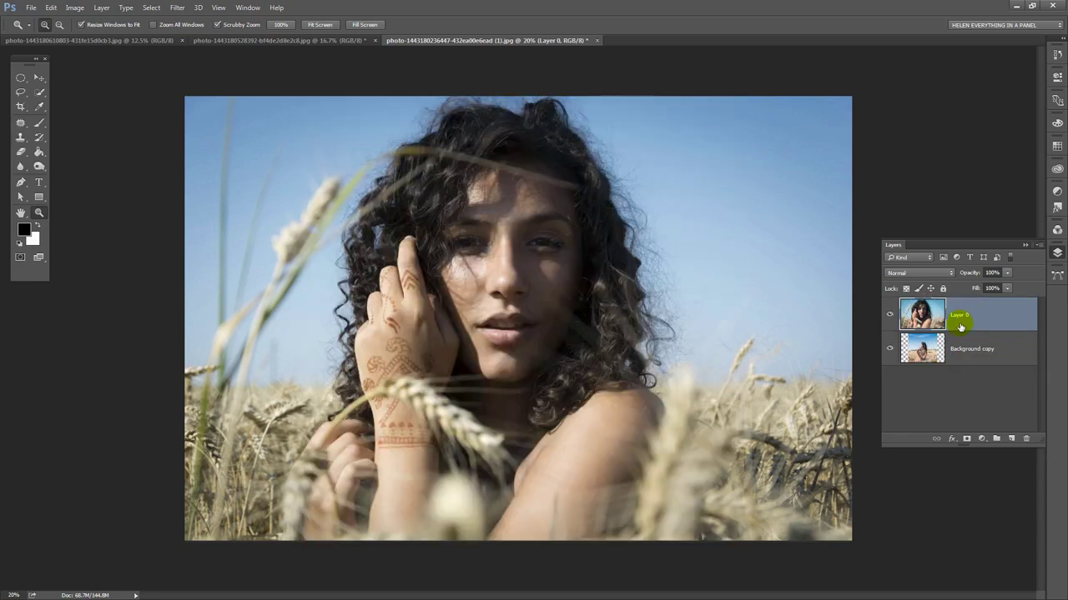
# Hide Layer 0 and move the seated-woman photo to the right side of the canvas
pyautogui.click(890, 316)
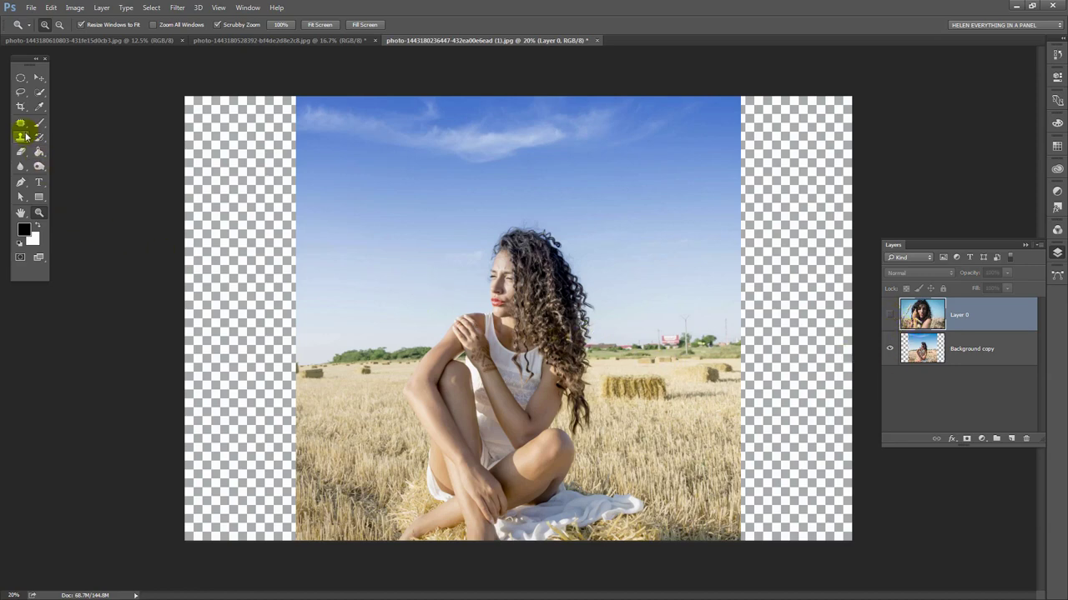
pyautogui.click(38, 76)
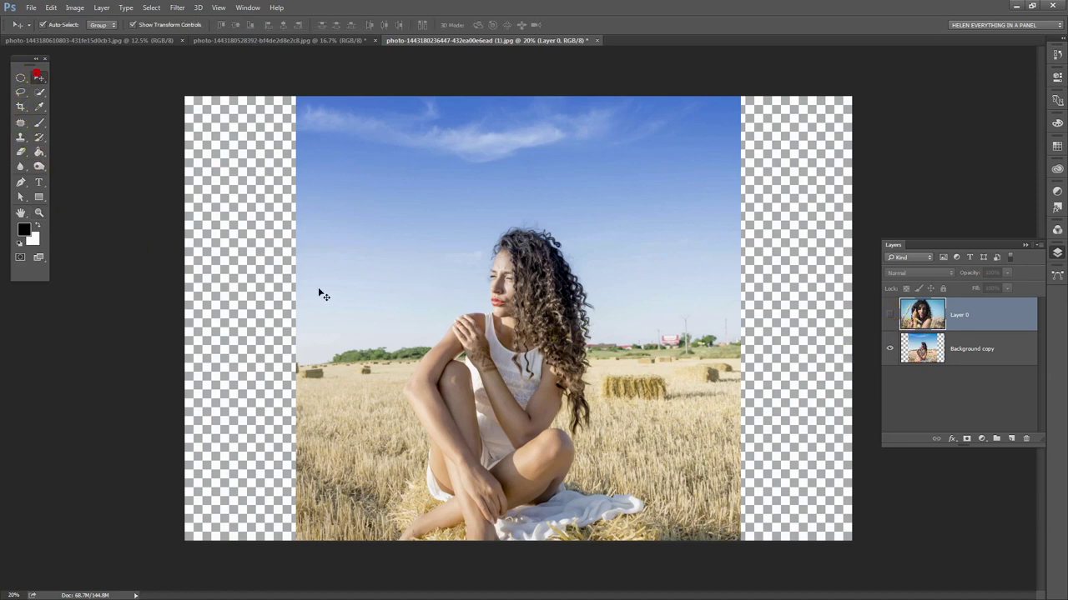
pyautogui.moveTo(410, 351); pyautogui.dragTo(655, 285)
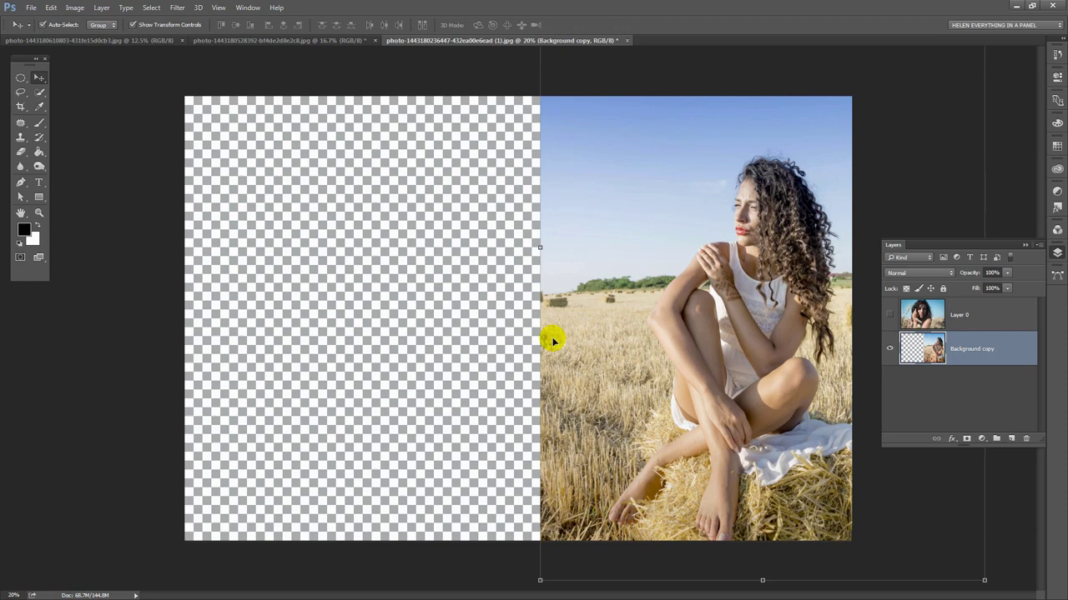
pyautogui.scroll(-4, 551, 338)
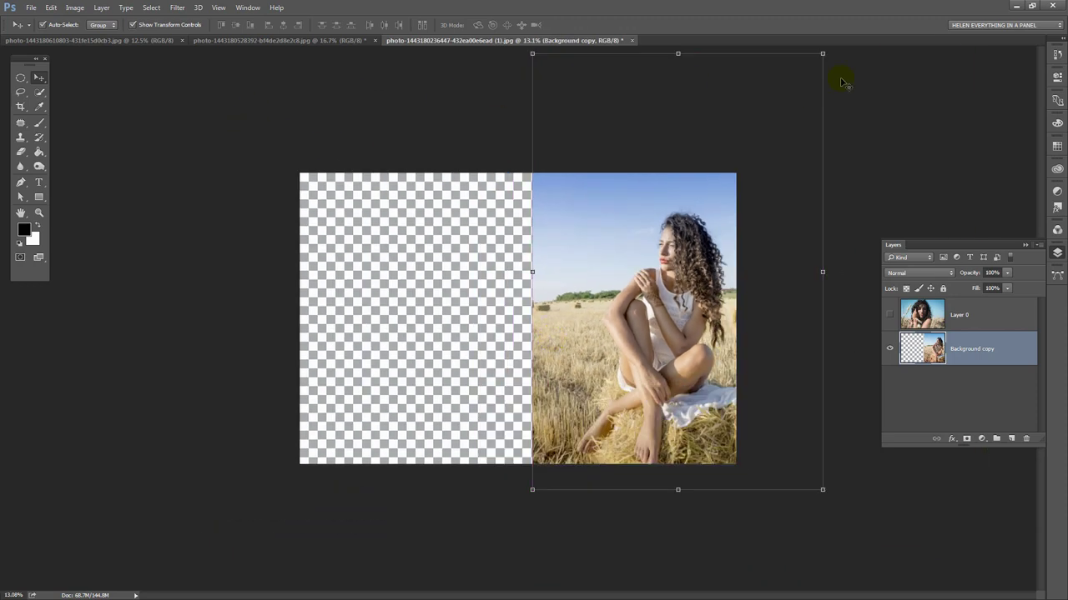
# Scale the seated-woman photo to about 86%, nudge it up-right, commit, and show Layer 0 again
pyautogui.click(823, 53)
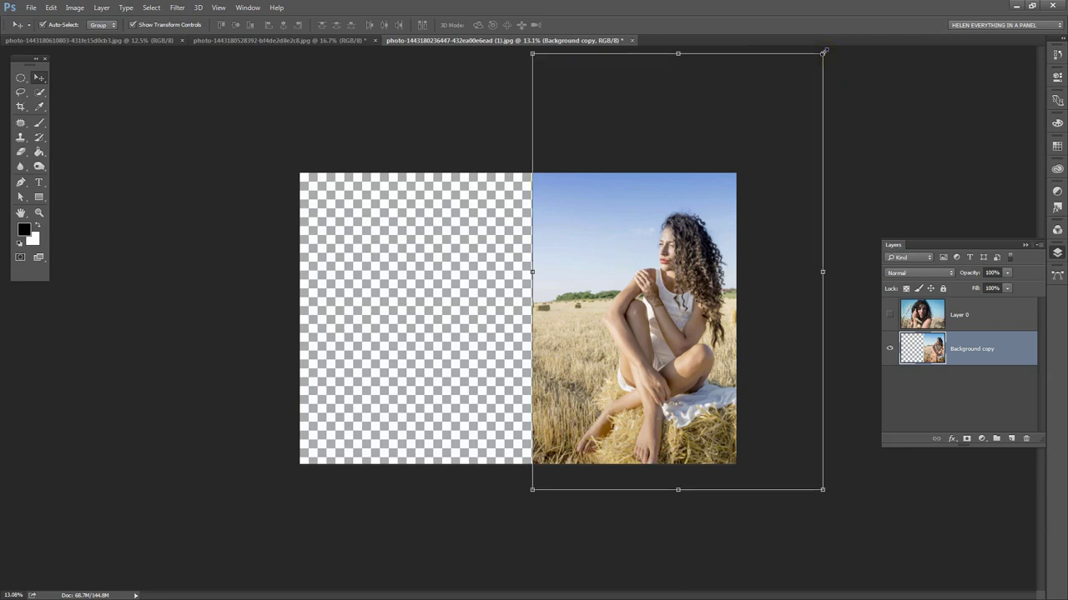
pyautogui.moveTo(823, 54); pyautogui.dragTo(787, 114)
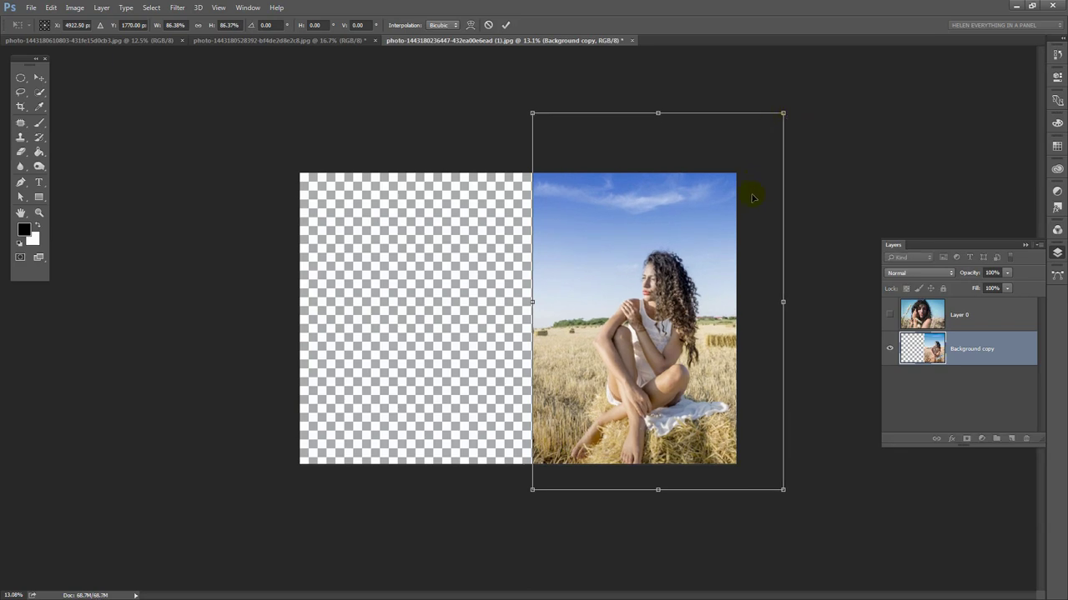
pyautogui.moveTo(660, 321); pyautogui.dragTo(669, 306)
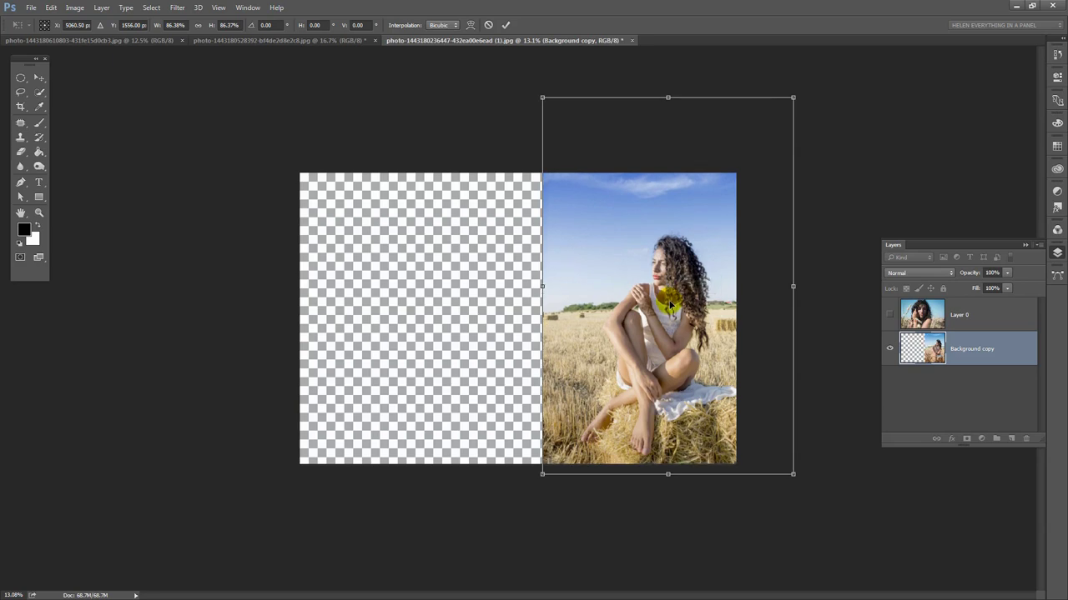
pyautogui.click(505, 25)
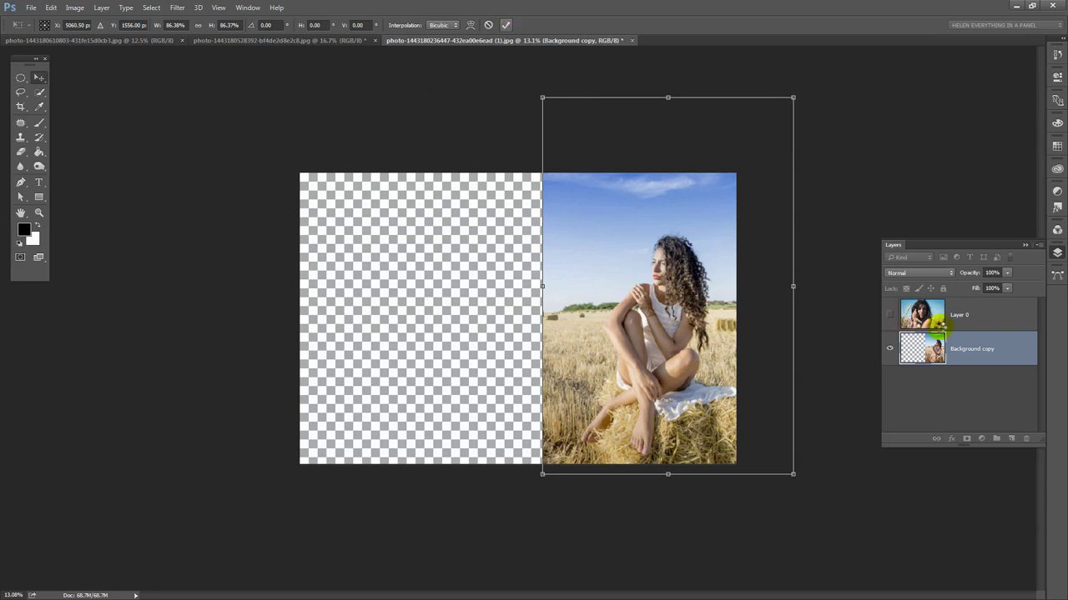
pyautogui.click(889, 315)
# Select Layer 0, zoom in on the photo, and add a white layer mask
pyautogui.click(909, 317)
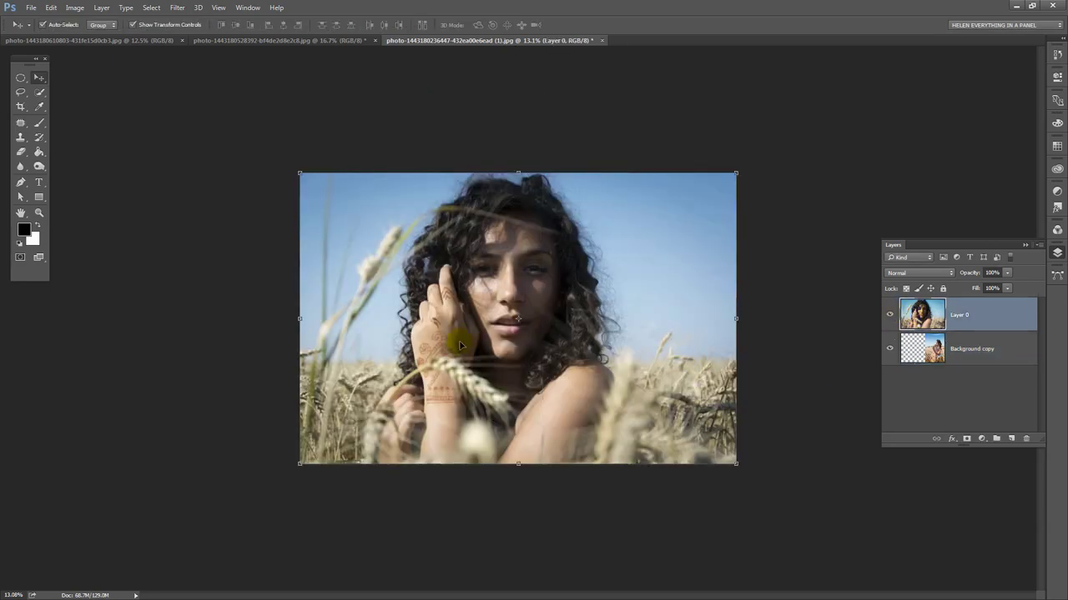
pyautogui.press('z')
pyautogui.click(504, 299)
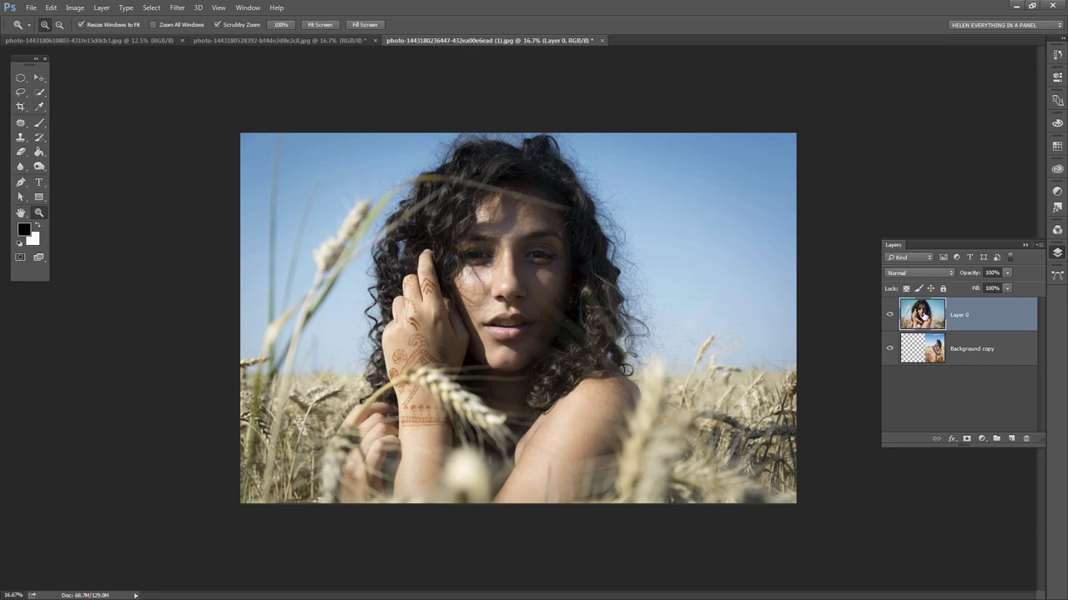
pyautogui.click(966, 438)
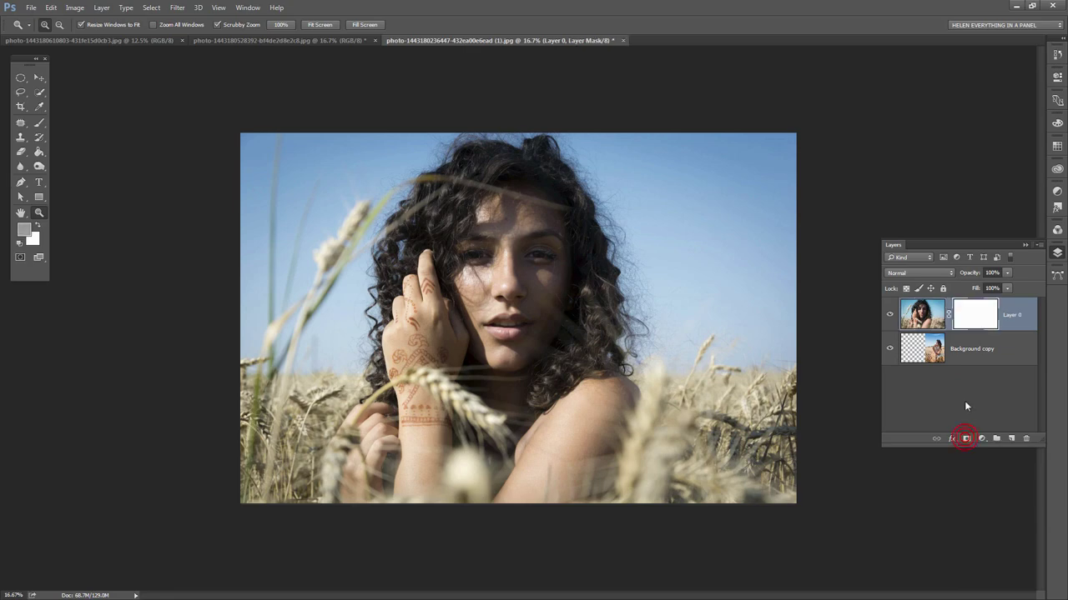
# Reset the colours to black and white with black as the foreground colour
pyautogui.click(18, 243)
pyautogui.press('x')
pyautogui.click(36, 226)
# Choose a soft round brush at 0% hardness and enlarge it to 900 px
pyautogui.click(38, 126)
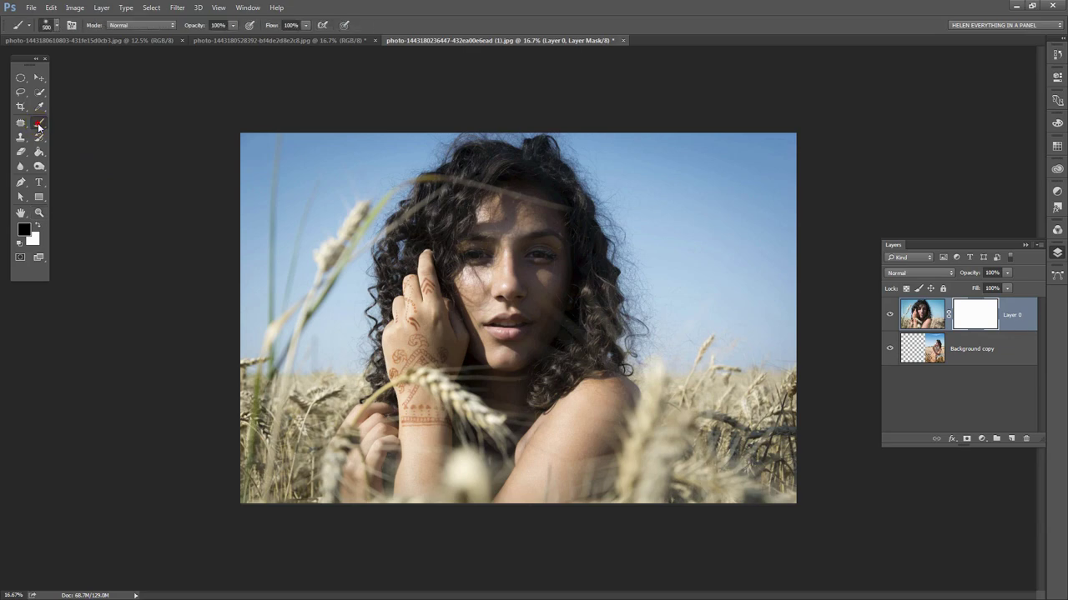
pyautogui.click(55, 27)
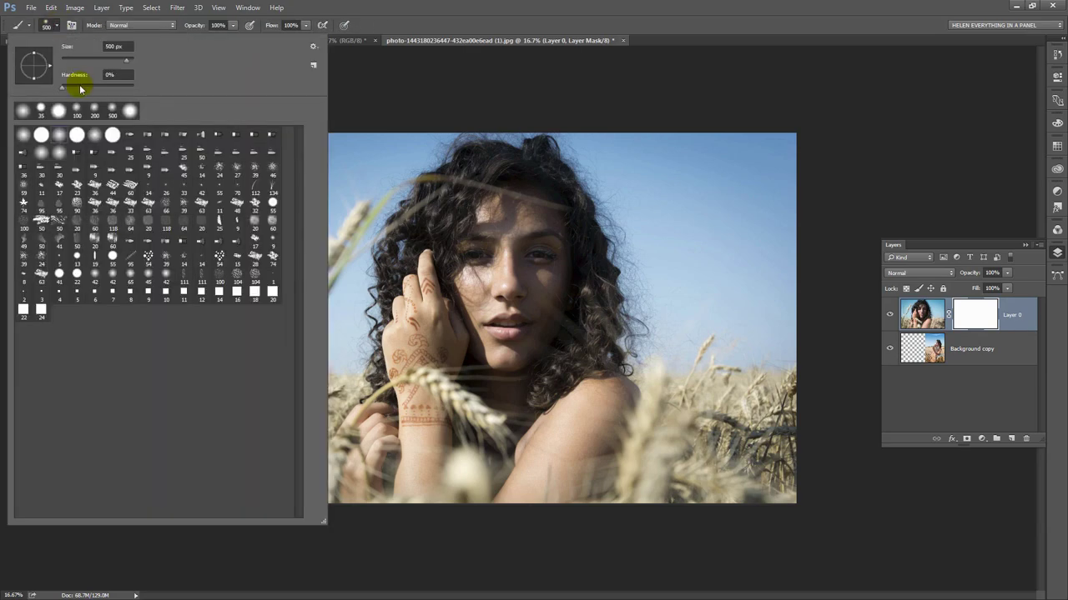
pyautogui.click(57, 135)
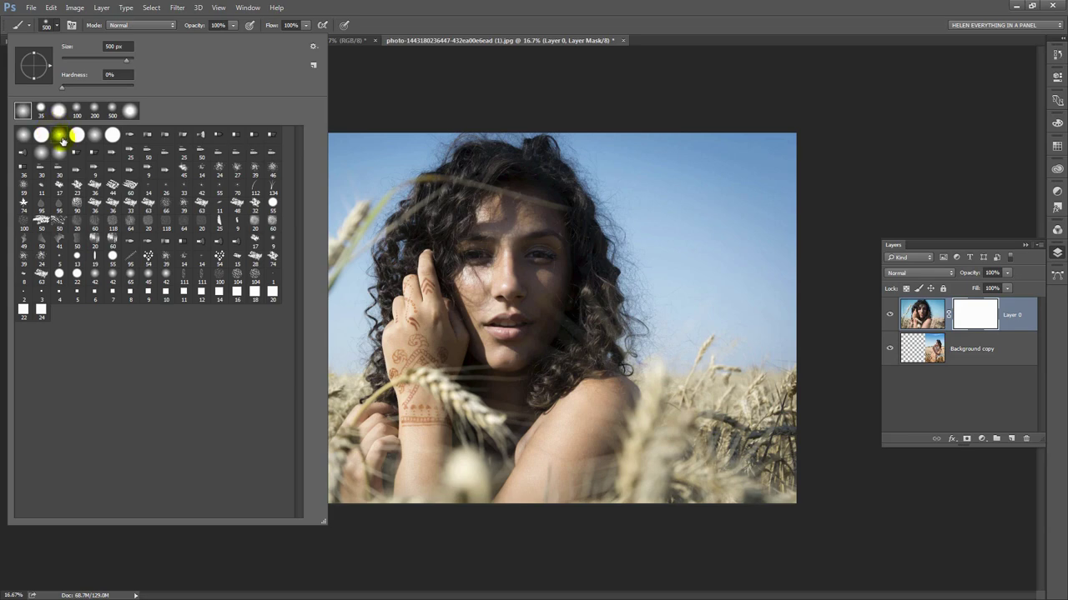
pyautogui.click(61, 87)
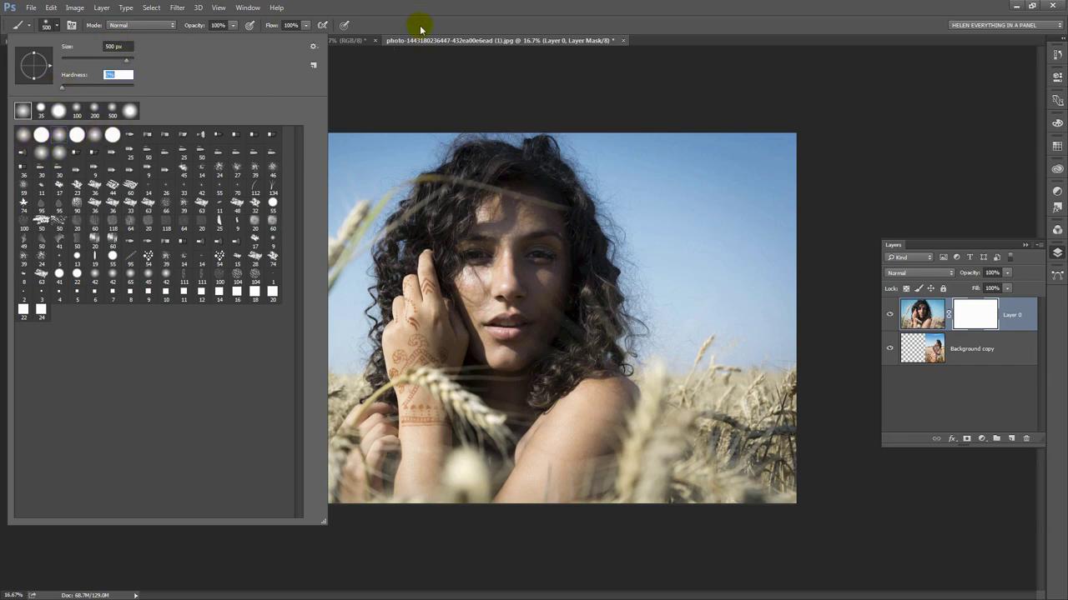
pyautogui.click(455, 65)
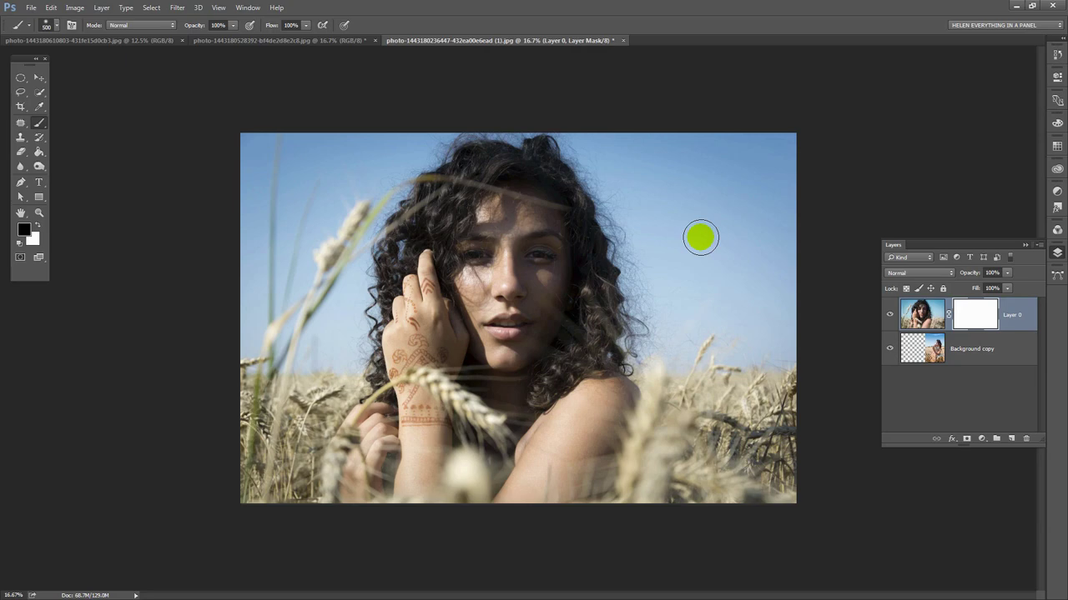
pyautogui.press(']')
pyautogui.press(']')
pyautogui.press(']')
pyautogui.press(']')
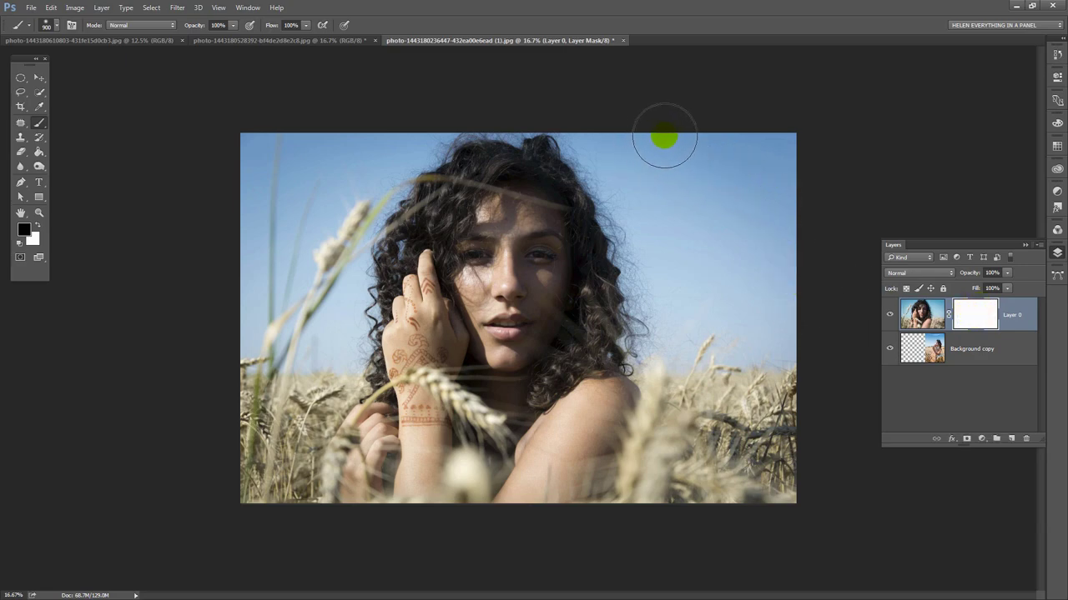
# Paint black over the right side of Layer 0's mask to reveal the seated woman
pyautogui.moveTo(662, 138)
pyautogui.mouseDown()
pyautogui.moveTo(721, 215)
pyautogui.moveTo(750, 150)
pyautogui.moveTo(784, 177)
pyautogui.moveTo(766, 190)
pyautogui.moveTo(636, 153)
pyautogui.moveTo(649, 189)
pyautogui.moveTo(595, 135)
pyautogui.moveTo(658, 228)
pyautogui.moveTo(669, 307)
pyautogui.moveTo(695, 268)
pyautogui.moveTo(728, 285)
pyautogui.moveTo(704, 298)
pyautogui.moveTo(759, 280)
pyautogui.moveTo(765, 325)
pyautogui.moveTo(704, 375)
pyautogui.moveTo(666, 322)
pyautogui.moveTo(662, 356)
pyautogui.moveTo(634, 290)
pyautogui.moveTo(669, 406)
pyautogui.moveTo(668, 444)
pyautogui.moveTo(705, 435)
pyautogui.moveTo(665, 460)
pyautogui.moveTo(616, 435)
pyautogui.moveTo(634, 471)
pyautogui.moveTo(621, 485)
pyautogui.moveTo(608, 477)
pyautogui.moveTo(653, 487)
pyautogui.moveTo(699, 448)
pyautogui.moveTo(762, 502)
pyautogui.moveTo(770, 417)
pyautogui.moveTo(746, 367)
pyautogui.moveTo(788, 359)
pyautogui.moveTo(734, 226)
pyautogui.moveTo(681, 184)
pyautogui.moveTo(688, 332)
pyautogui.moveTo(676, 376)
pyautogui.moveTo(772, 294)
pyautogui.mouseUp()
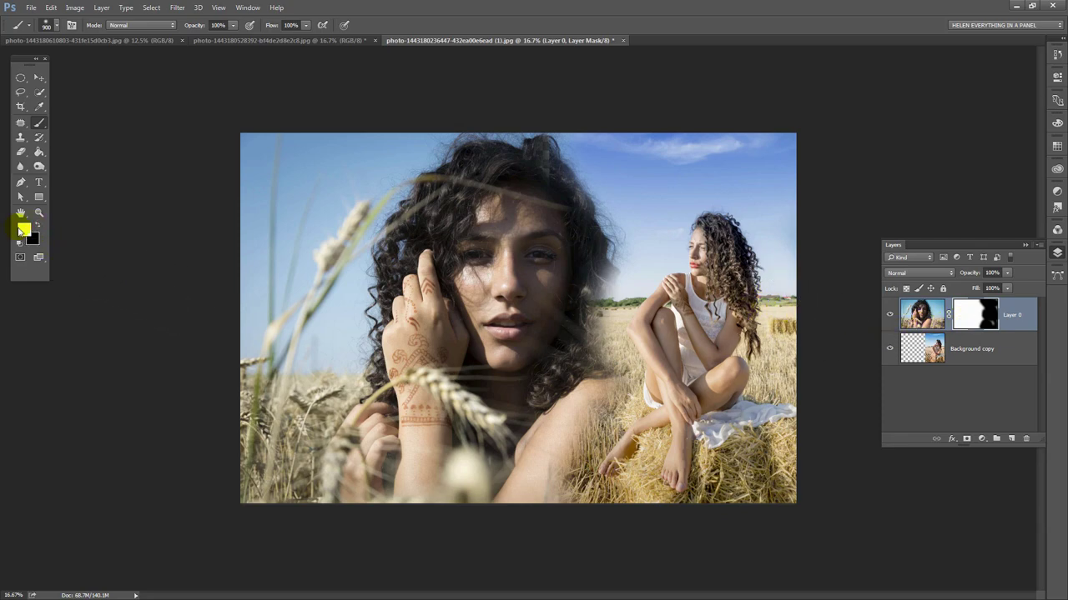
# Restore the close-up woman's face, chest and hair edge, and paint the cloud out of the sky
pyautogui.moveTo(544, 265)
pyautogui.mouseDown()
pyautogui.moveTo(577, 397)
pyautogui.moveTo(546, 453)
pyautogui.moveTo(584, 489)
pyautogui.mouseUp()
pyautogui.click(644, 248)
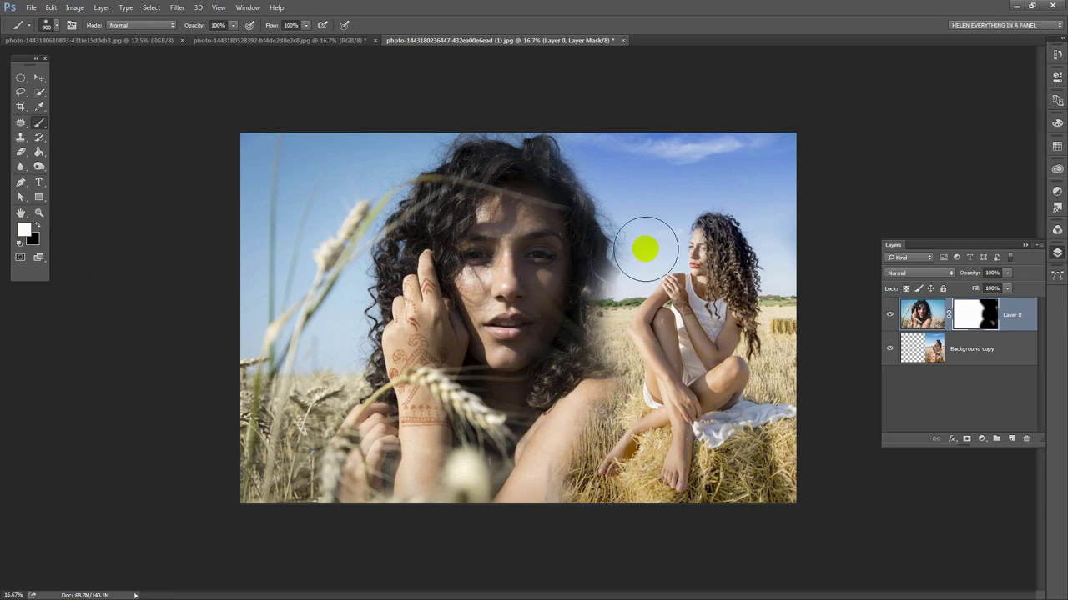
pyautogui.moveTo(644, 247)
pyautogui.mouseDown()
pyautogui.moveTo(698, 282)
pyautogui.moveTo(707, 237)
pyautogui.moveTo(674, 290)
pyautogui.moveTo(697, 298)
pyautogui.moveTo(646, 296)
pyautogui.mouseUp()
pyautogui.press('[')
pyautogui.press('[')
pyautogui.press('[')
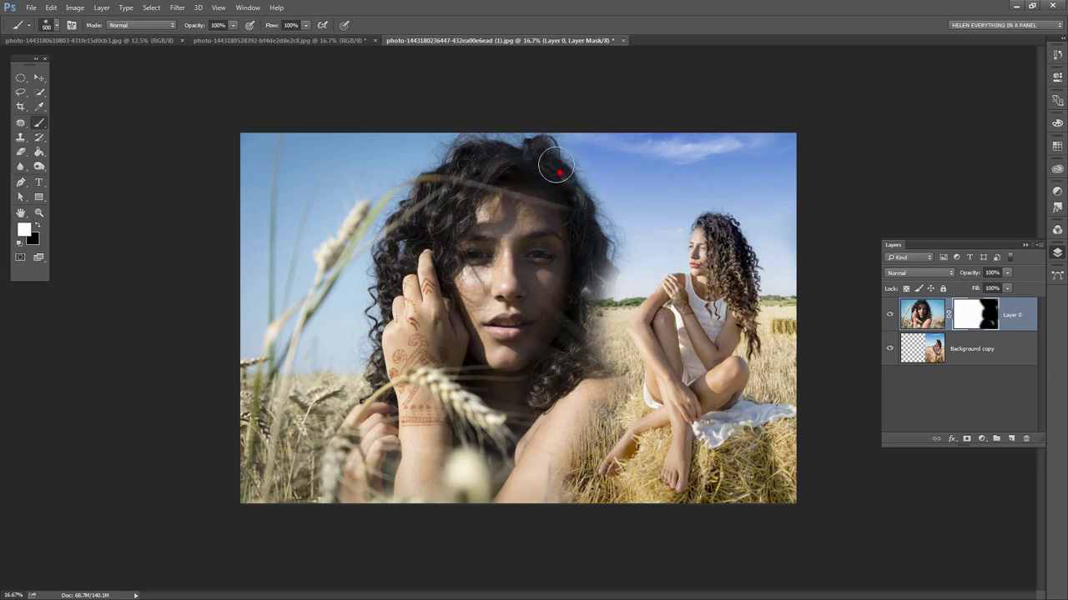
pyautogui.moveTo(595, 218)
pyautogui.mouseDown()
pyautogui.moveTo(607, 274)
pyautogui.moveTo(594, 313)
pyautogui.mouseUp()
pyautogui.moveTo(576, 184)
pyautogui.mouseDown()
pyautogui.moveTo(567, 166)
pyautogui.moveTo(613, 167)
pyautogui.moveTo(625, 195)
pyautogui.moveTo(615, 241)
pyautogui.moveTo(624, 264)
pyautogui.moveTo(639, 264)
pyautogui.moveTo(627, 275)
pyautogui.mouseUp()
pyautogui.moveTo(581, 248)
pyautogui.mouseDown()
pyautogui.moveTo(610, 157)
pyautogui.moveTo(317, 156)
pyautogui.moveTo(795, 154)
pyautogui.moveTo(713, 155)
pyautogui.moveTo(746, 164)
pyautogui.moveTo(776, 207)
pyautogui.moveTo(746, 149)
pyautogui.moveTo(794, 193)
pyautogui.moveTo(770, 148)
pyautogui.moveTo(776, 271)
pyautogui.moveTo(786, 274)
pyautogui.moveTo(774, 276)
pyautogui.moveTo(782, 233)
pyautogui.moveTo(764, 206)
pyautogui.moveTo(733, 191)
pyautogui.moveTo(677, 199)
pyautogui.moveTo(651, 212)
pyautogui.moveTo(663, 242)
pyautogui.moveTo(669, 234)
pyautogui.moveTo(666, 251)
pyautogui.moveTo(610, 285)
pyautogui.moveTo(623, 285)
pyautogui.moveTo(619, 303)
pyautogui.moveTo(633, 288)
pyautogui.moveTo(585, 310)
pyautogui.mouseUp()
# Refine the mask around the hair and hide the close-up's shoulder edge over the hay
pyautogui.moveTo(595, 354)
pyautogui.mouseDown()
pyautogui.moveTo(587, 327)
pyautogui.moveTo(600, 310)
pyautogui.moveTo(610, 357)
pyautogui.moveTo(604, 313)
pyautogui.moveTo(610, 345)
pyautogui.moveTo(607, 316)
pyautogui.moveTo(619, 336)
pyautogui.moveTo(606, 306)
pyautogui.moveTo(614, 355)
pyautogui.moveTo(596, 363)
pyautogui.moveTo(603, 378)
pyautogui.moveTo(623, 376)
pyautogui.moveTo(567, 384)
pyautogui.moveTo(628, 394)
pyautogui.moveTo(608, 371)
pyautogui.moveTo(624, 390)
pyautogui.moveTo(621, 373)
pyautogui.moveTo(621, 421)
pyautogui.moveTo(594, 430)
pyautogui.moveTo(604, 412)
pyautogui.moveTo(595, 419)
pyautogui.moveTo(581, 406)
pyautogui.moveTo(610, 416)
pyautogui.moveTo(629, 404)
pyautogui.moveTo(625, 422)
pyautogui.moveTo(625, 394)
pyautogui.moveTo(634, 429)
pyautogui.moveTo(640, 406)
pyautogui.moveTo(638, 425)
pyautogui.moveTo(592, 458)
pyautogui.moveTo(595, 413)
pyautogui.moveTo(565, 462)
pyautogui.moveTo(586, 447)
pyautogui.moveTo(589, 461)
pyautogui.moveTo(564, 472)
pyautogui.moveTo(594, 488)
pyautogui.mouseUp()
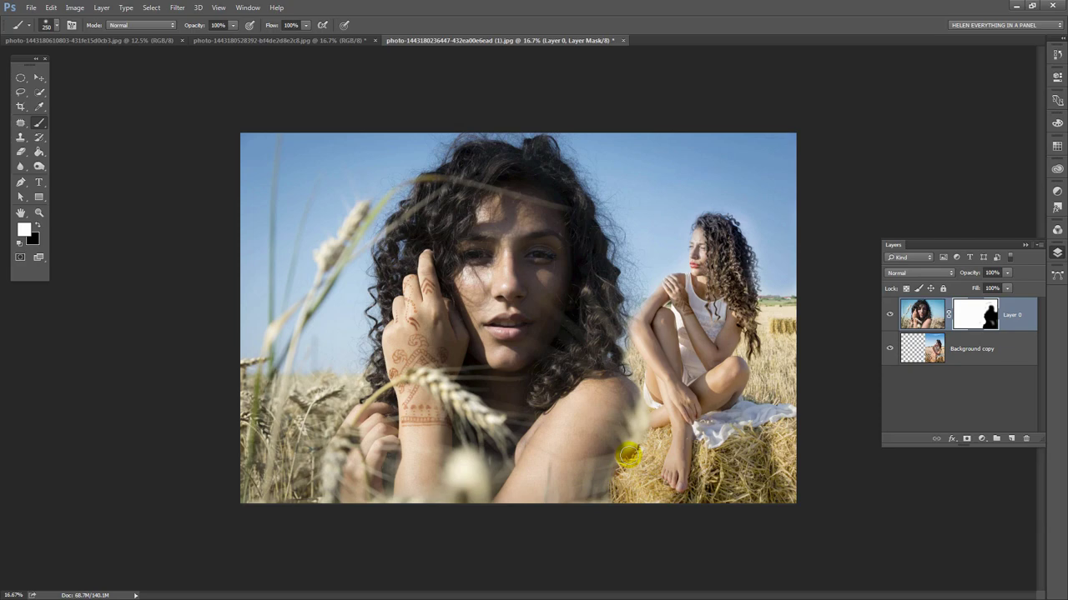
pyautogui.moveTo(629, 455); pyautogui.dragTo(631, 422)
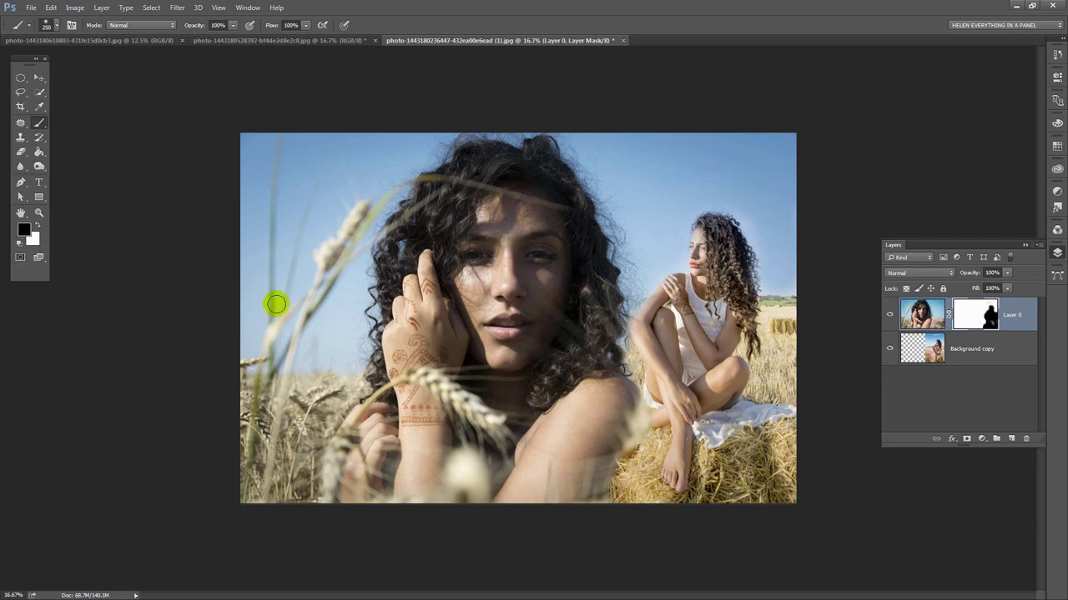
pyautogui.moveTo(652, 415)
pyautogui.mouseDown()
pyautogui.moveTo(631, 429)
pyautogui.moveTo(641, 426)
pyautogui.mouseUp()
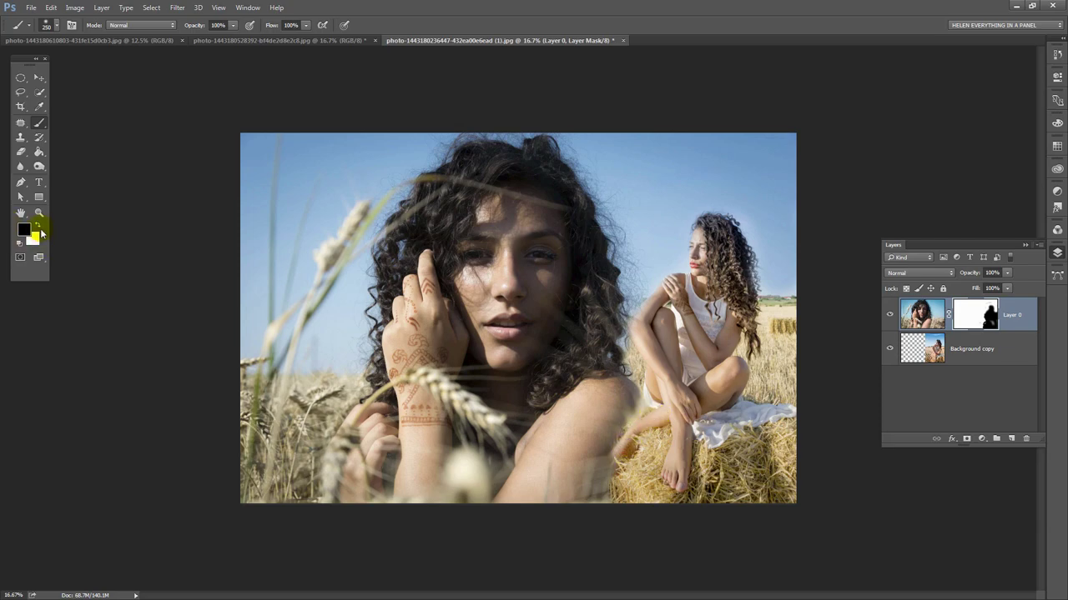
pyautogui.moveTo(629, 433); pyautogui.dragTo(621, 442)
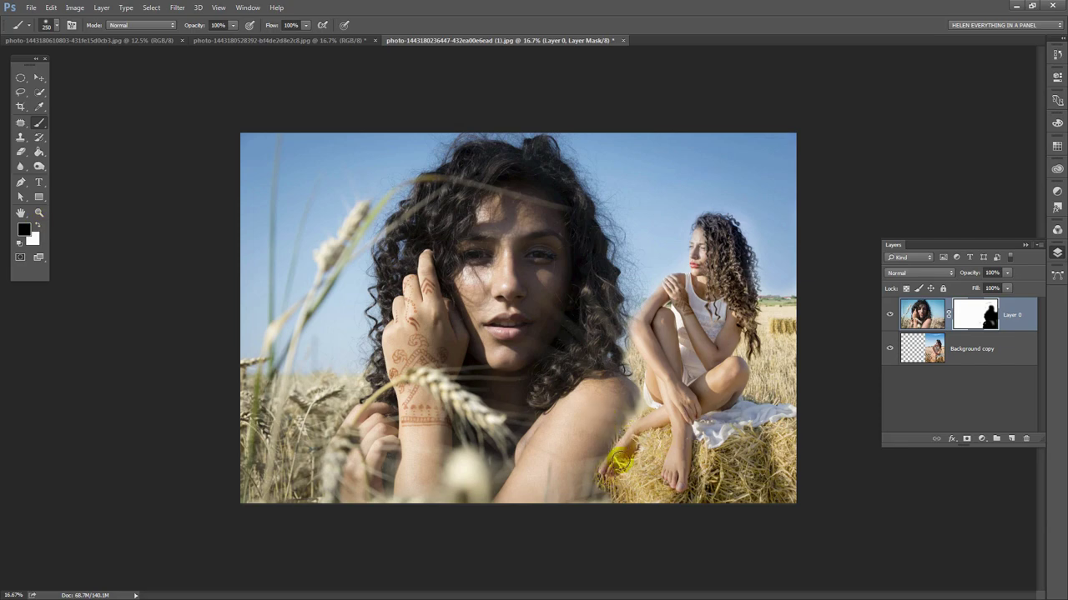
# Paint white on the mask to blend the sky around the seated woman's hair
pyautogui.press('x')
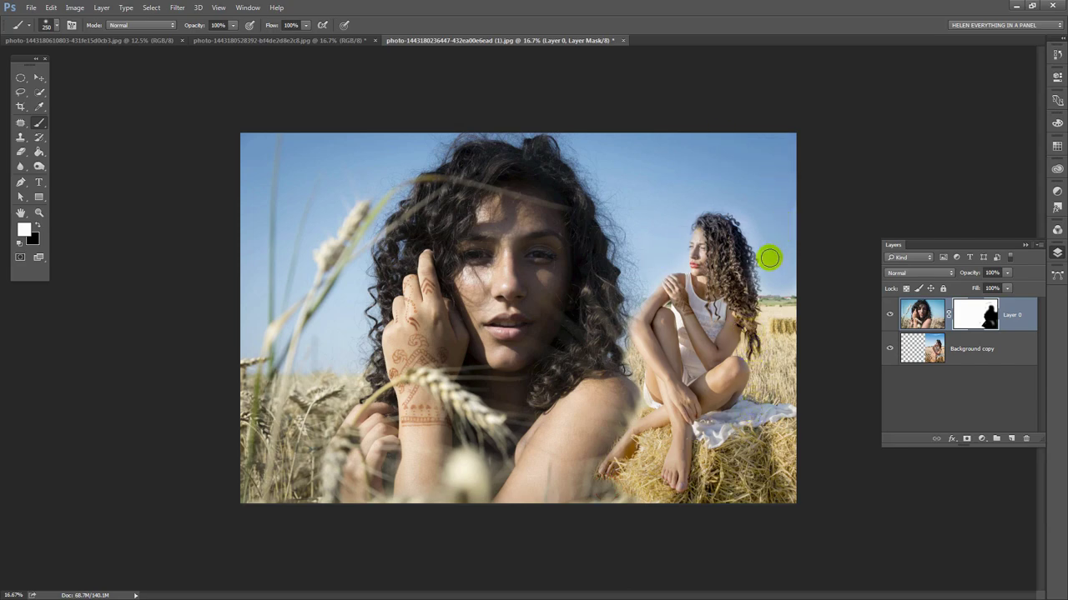
pyautogui.moveTo(769, 258); pyautogui.dragTo(784, 295)
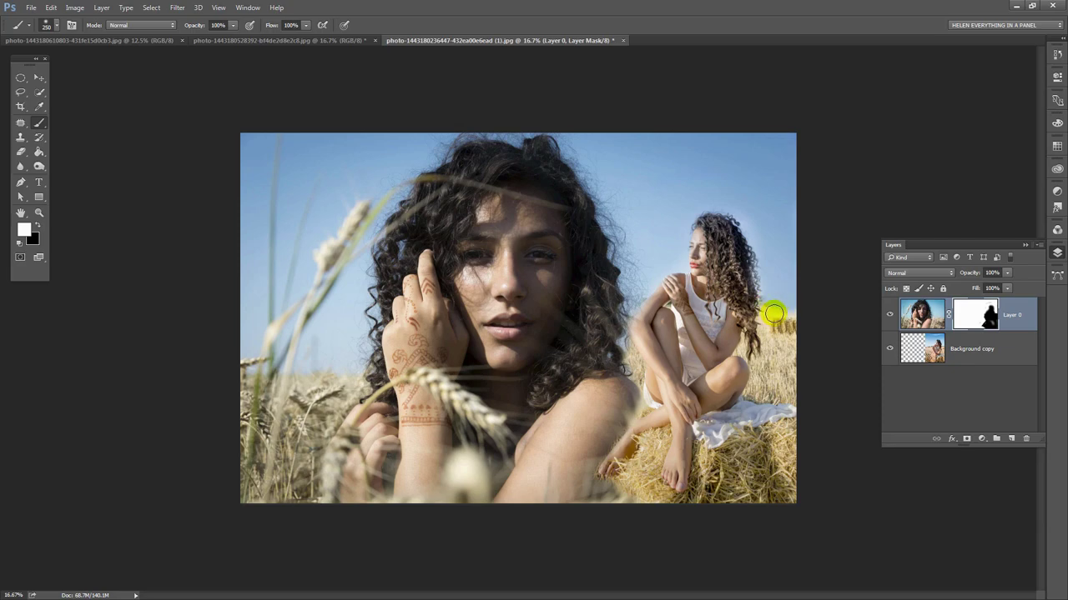
pyautogui.moveTo(769, 311)
pyautogui.mouseDown()
pyautogui.moveTo(779, 311)
pyautogui.moveTo(760, 304)
pyautogui.mouseUp()
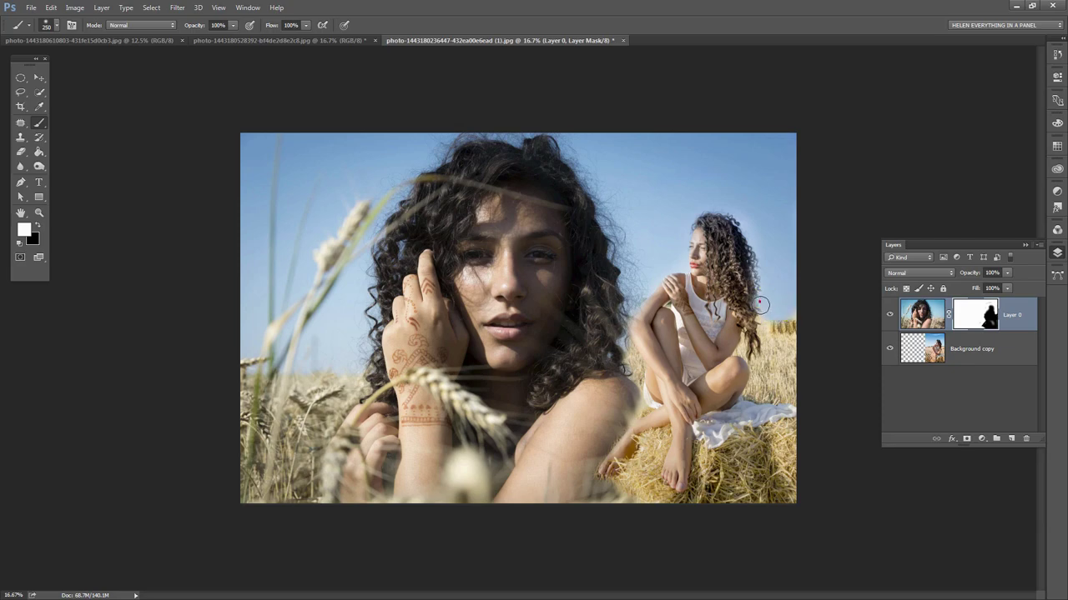
pyautogui.click(726, 200)
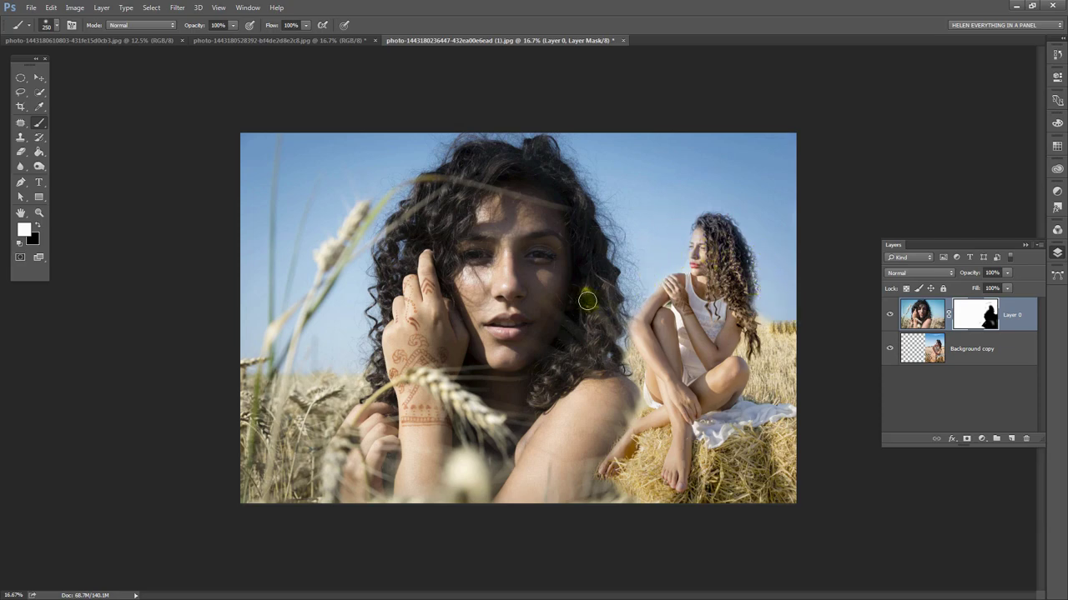
# Set the foreground to grey 8b8989 and paint it on the mask along the seated woman's arm
pyautogui.click(23, 232)
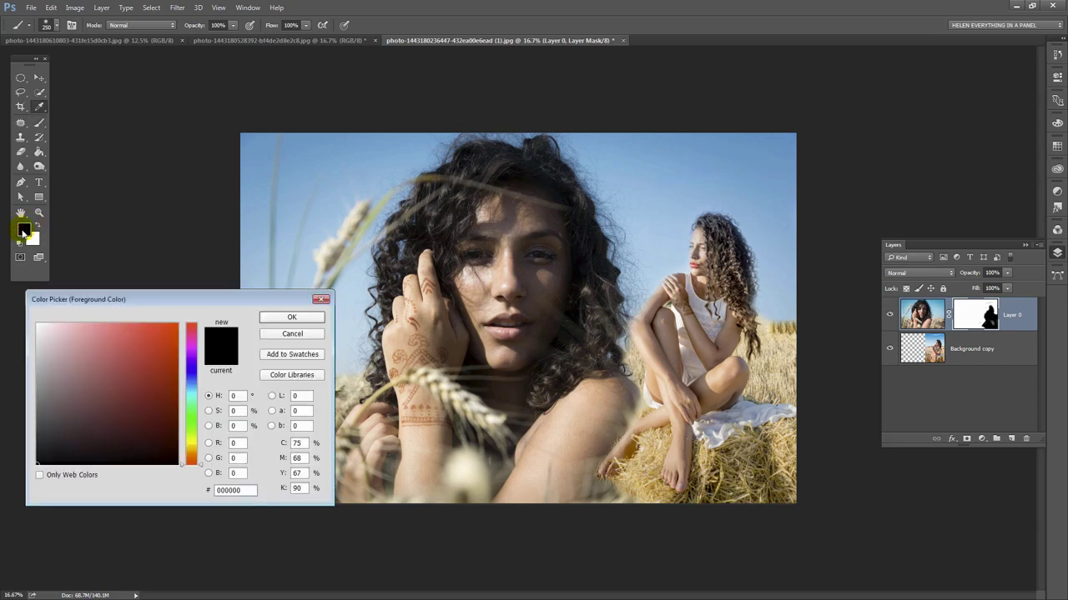
pyautogui.click(37, 385)
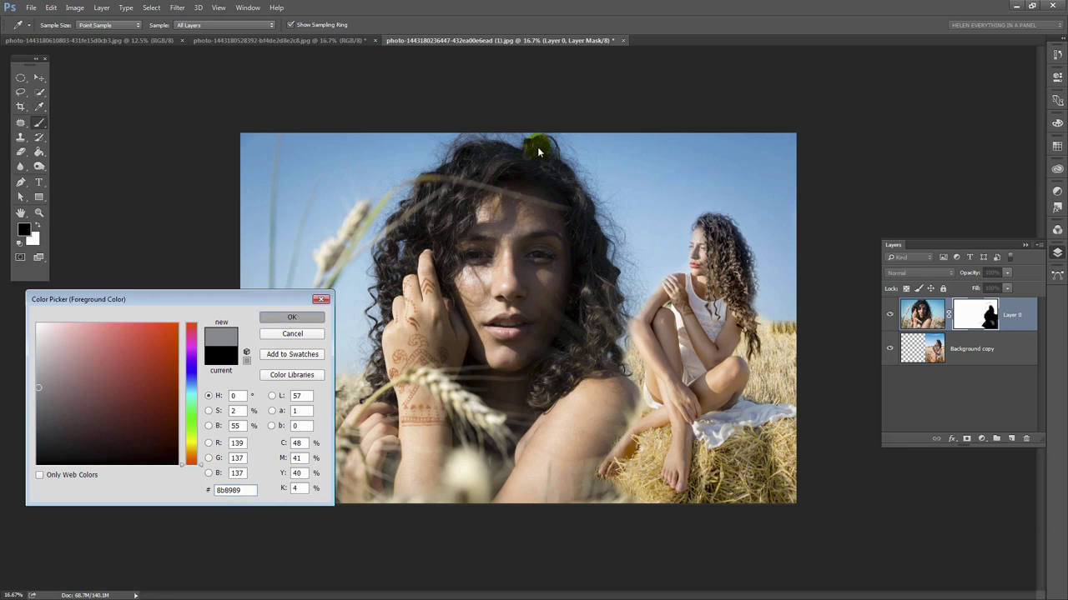
pyautogui.click(292, 317)
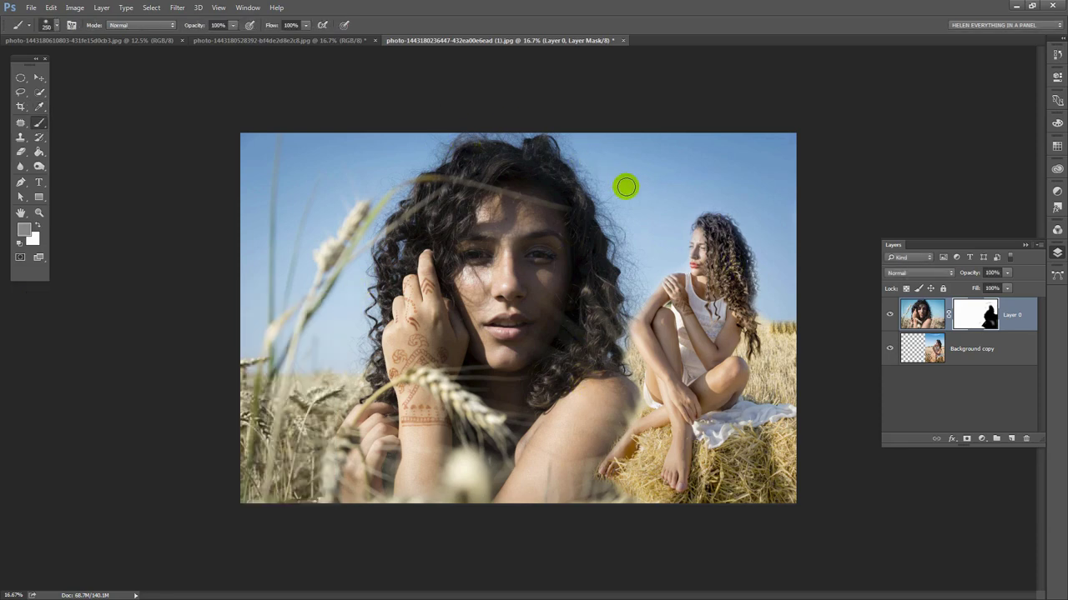
pyautogui.moveTo(659, 282); pyautogui.dragTo(627, 324)
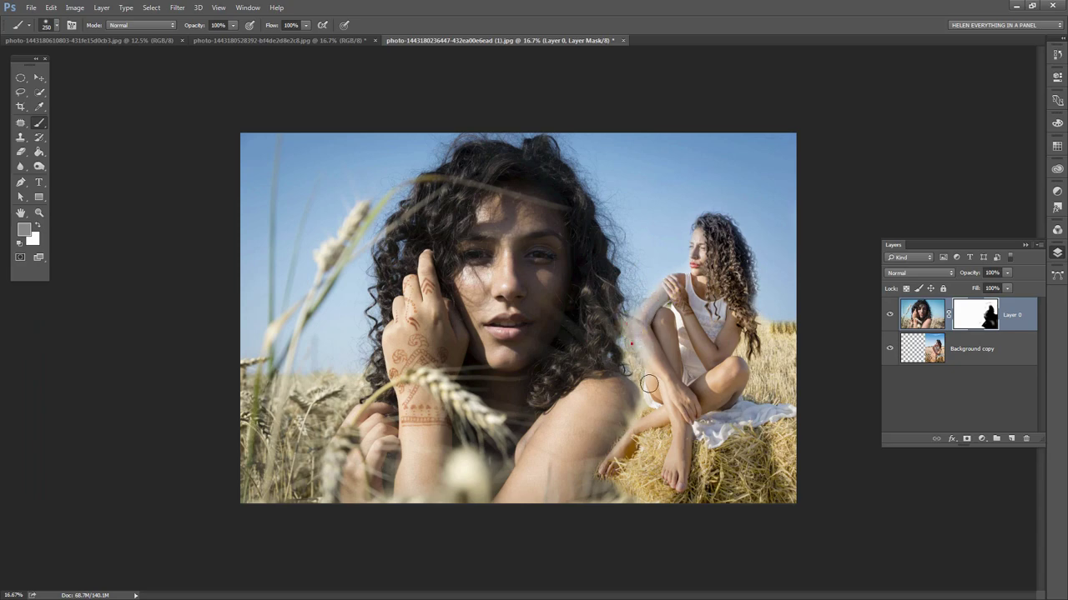
pyautogui.moveTo(649, 384)
pyautogui.mouseDown()
pyautogui.moveTo(624, 365)
pyautogui.moveTo(645, 386)
pyautogui.moveTo(629, 328)
pyautogui.moveTo(634, 381)
pyautogui.mouseUp()
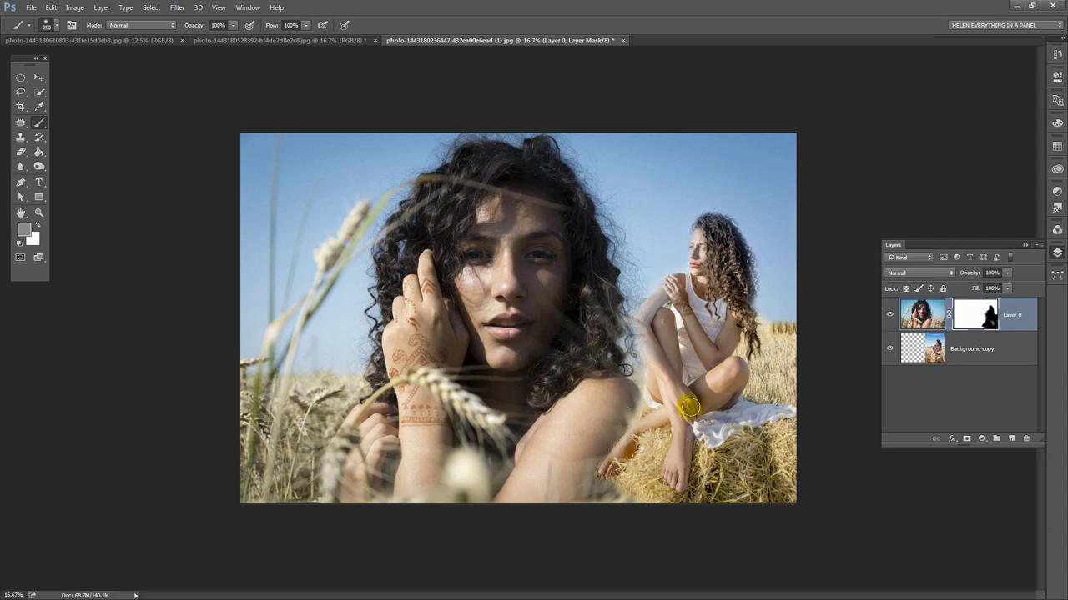
pyautogui.moveTo(633, 404)
pyautogui.mouseDown()
pyautogui.moveTo(608, 450)
pyautogui.moveTo(638, 379)
pyautogui.moveTo(627, 429)
pyautogui.mouseUp()
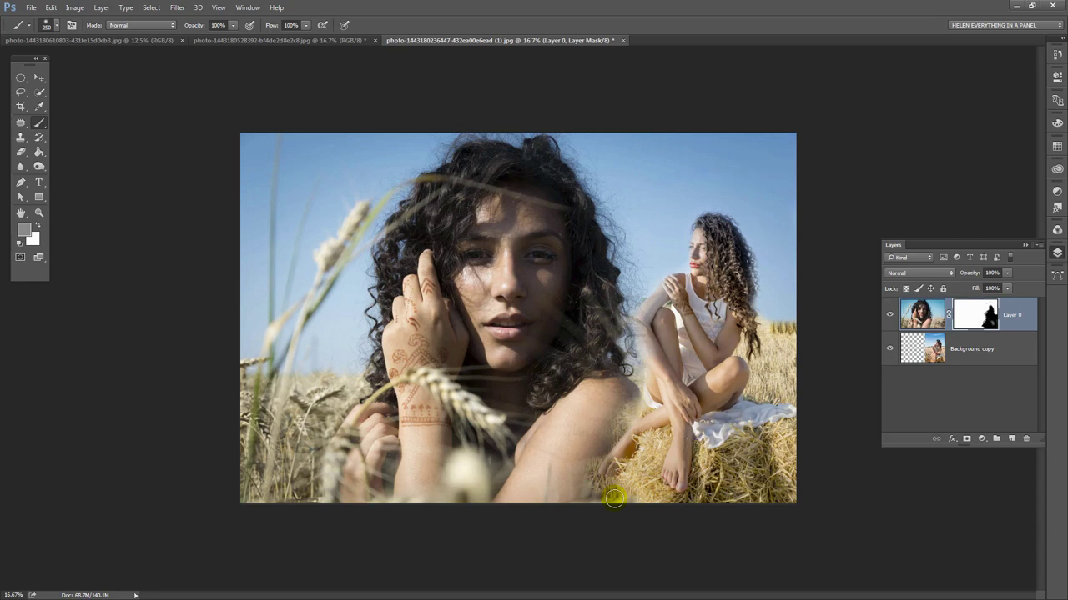
# Soften the shoulder edge over the arm, then restore the close-up along the arm edge with white
pyautogui.moveTo(596, 459); pyautogui.dragTo(608, 462)
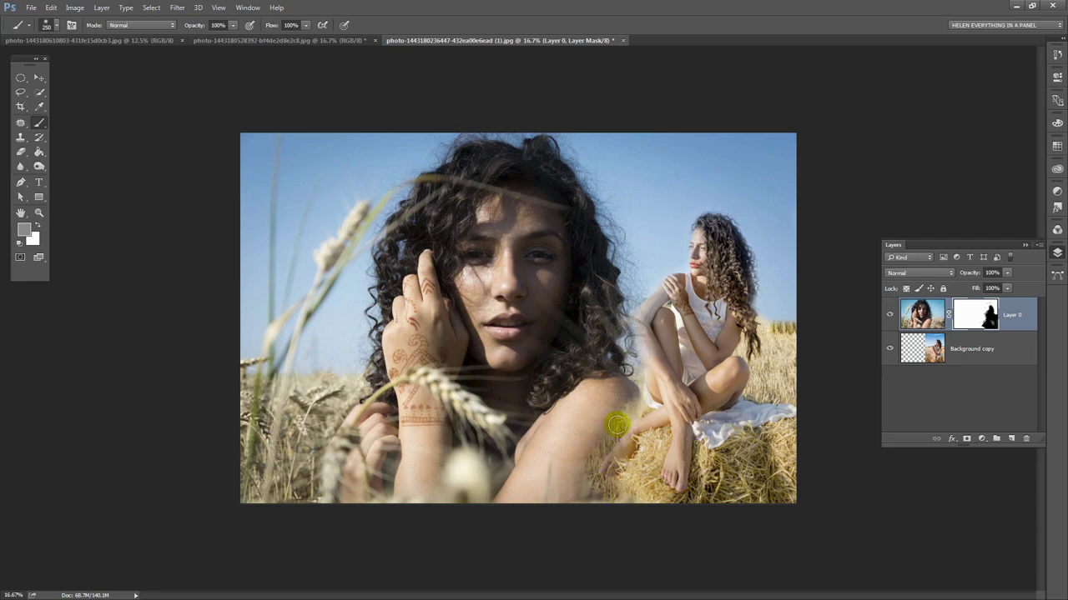
pyautogui.moveTo(628, 404); pyautogui.dragTo(618, 435)
pyautogui.moveTo(611, 400)
pyautogui.mouseDown()
pyautogui.moveTo(593, 441)
pyautogui.moveTo(605, 445)
pyautogui.moveTo(587, 462)
pyautogui.moveTo(618, 460)
pyautogui.moveTo(624, 445)
pyautogui.moveTo(578, 460)
pyautogui.mouseUp()
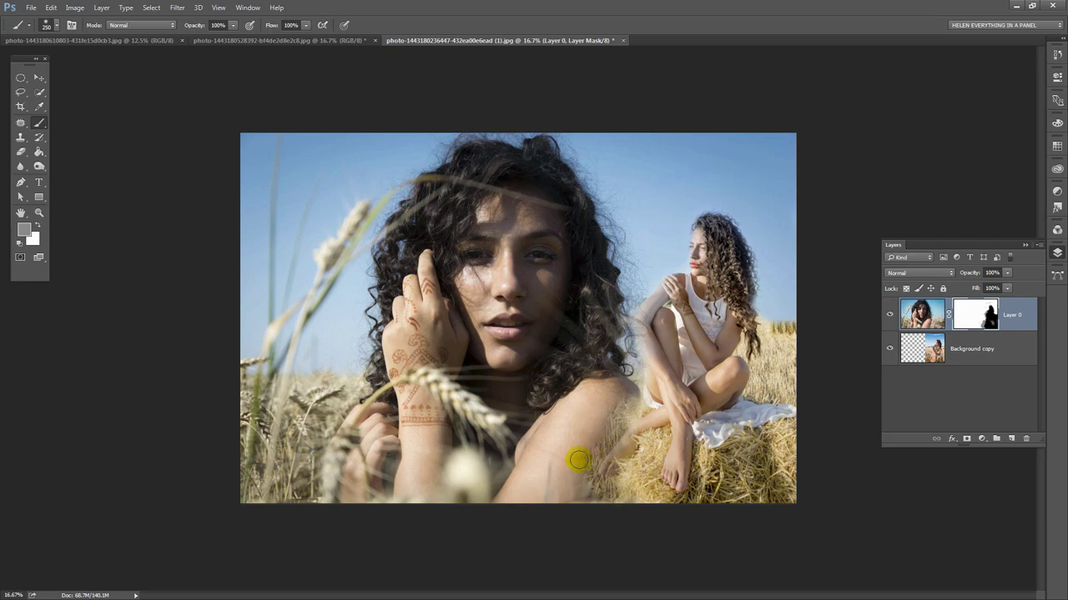
pyautogui.press('x')
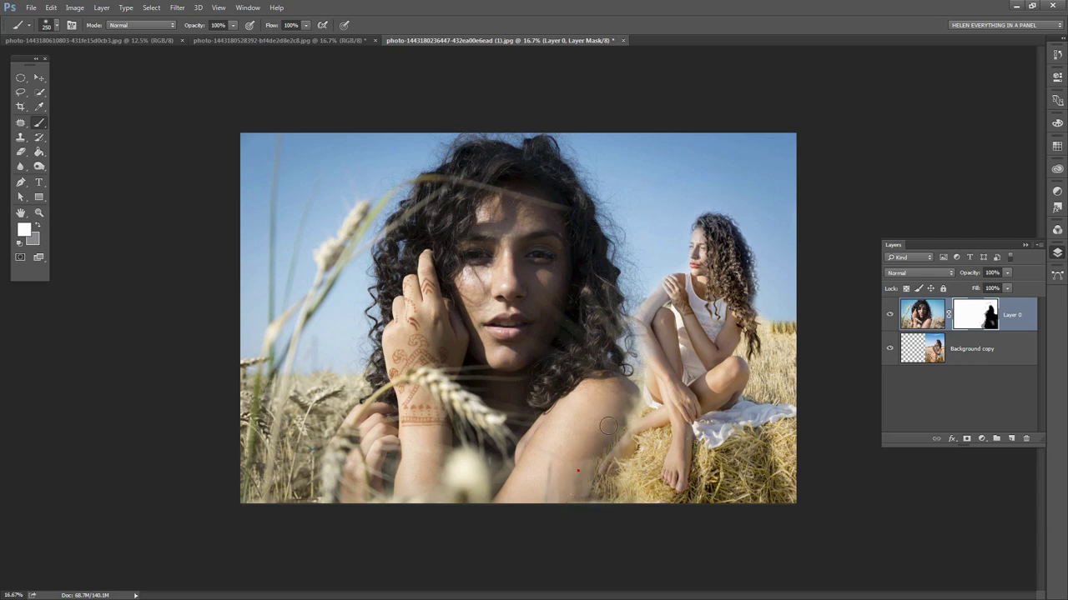
pyautogui.moveTo(608, 426); pyautogui.dragTo(601, 460)
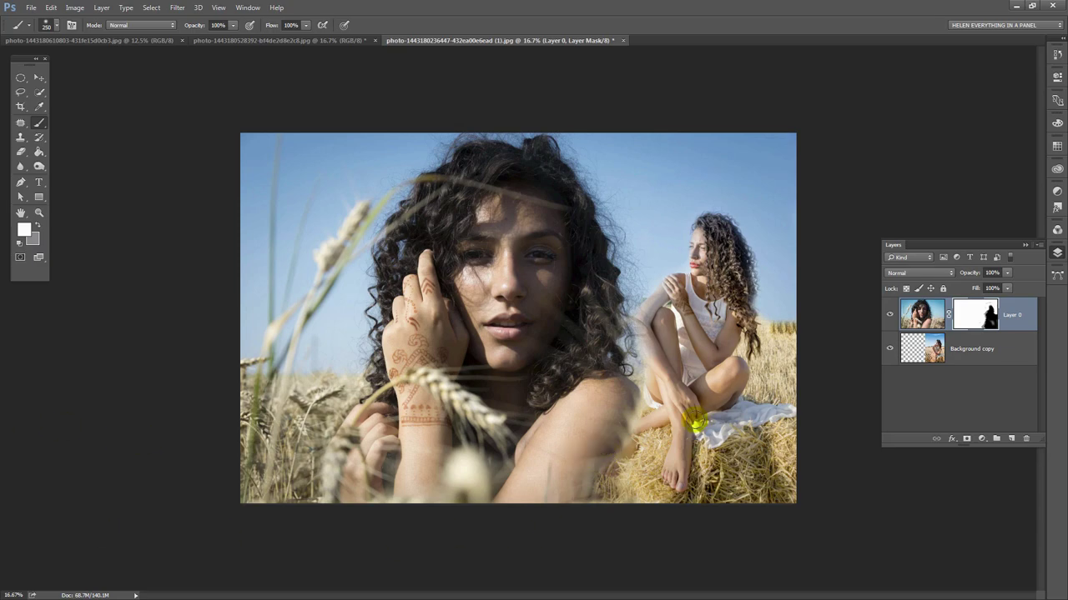
# Toggle Layer 0's mask off and on to compare, then refine the mask along the shoulder edge
pyautogui.click(916, 346)
pyautogui.click(978, 314)
pyautogui.keyDown('shift'); pyautogui.click(979, 315); pyautogui.keyUp('shift')
pyautogui.click(893, 359)
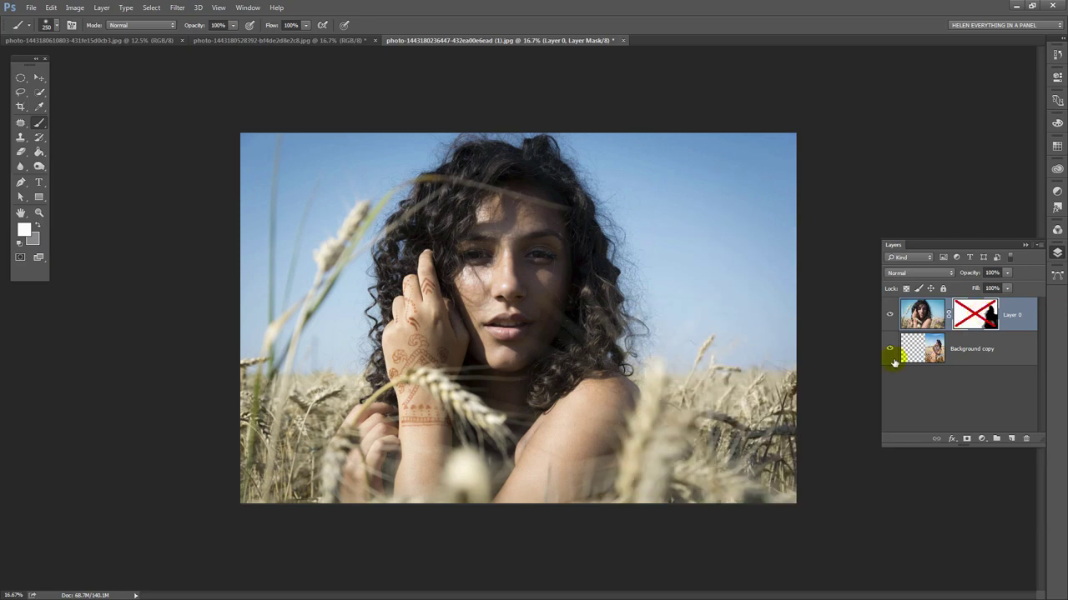
pyautogui.moveTo(600, 417)
pyautogui.mouseDown()
pyautogui.moveTo(653, 376)
pyautogui.moveTo(626, 481)
pyautogui.moveTo(642, 453)
pyautogui.moveTo(646, 379)
pyautogui.moveTo(607, 490)
pyautogui.moveTo(620, 424)
pyautogui.mouseUp()
pyautogui.click(917, 342)
pyautogui.click(967, 319)
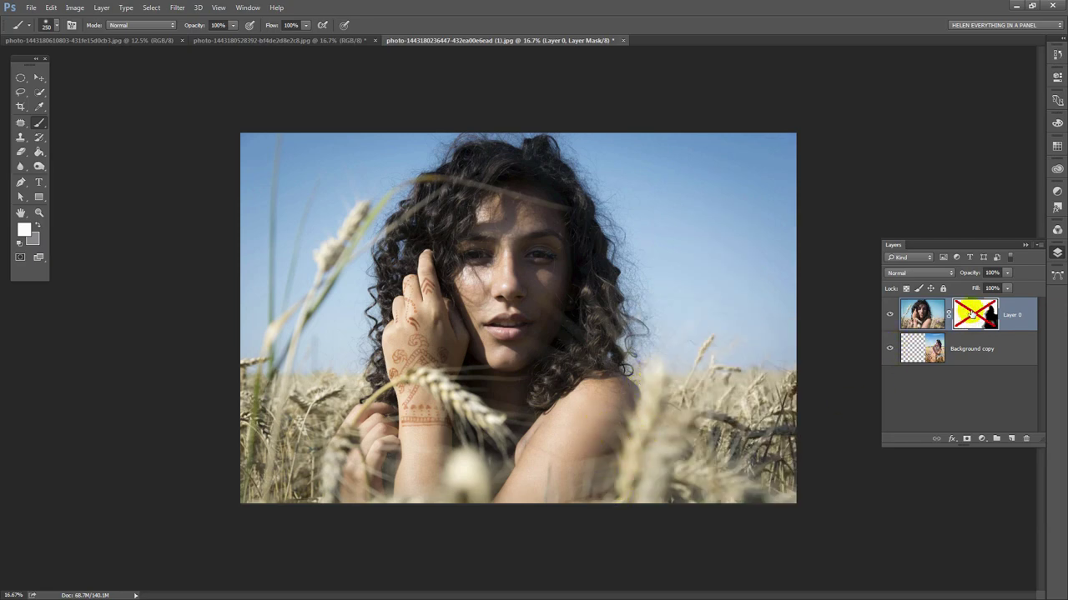
pyautogui.keyDown('shift'); pyautogui.click(964, 325); pyautogui.keyUp('shift')
pyautogui.click(596, 483)
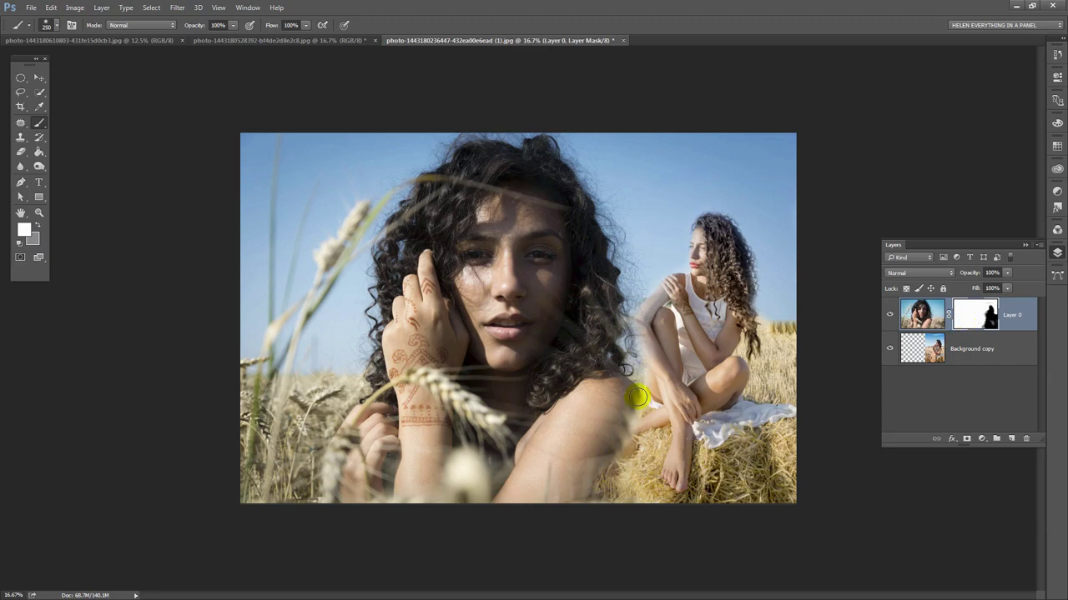
pyautogui.moveTo(626, 393)
pyautogui.mouseDown()
pyautogui.moveTo(600, 479)
pyautogui.moveTo(623, 466)
pyautogui.moveTo(641, 419)
pyautogui.mouseUp()
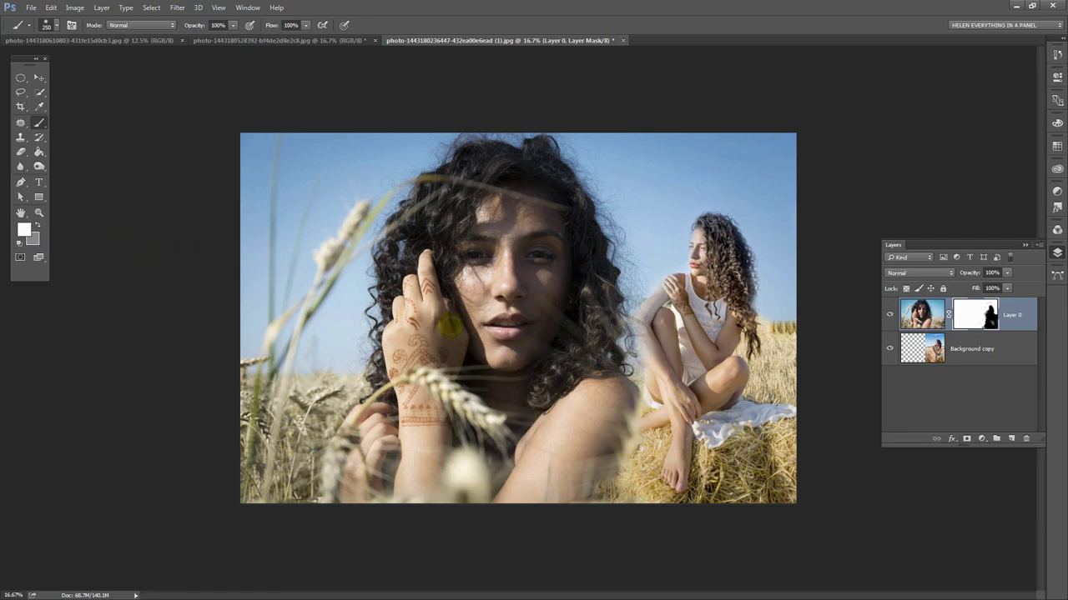
pyautogui.press('x')
pyautogui.moveTo(633, 413)
pyautogui.mouseDown()
pyautogui.moveTo(618, 443)
pyautogui.moveTo(624, 433)
pyautogui.moveTo(598, 480)
pyautogui.moveTo(619, 467)
pyautogui.moveTo(637, 431)
pyautogui.moveTo(597, 474)
pyautogui.mouseUp()
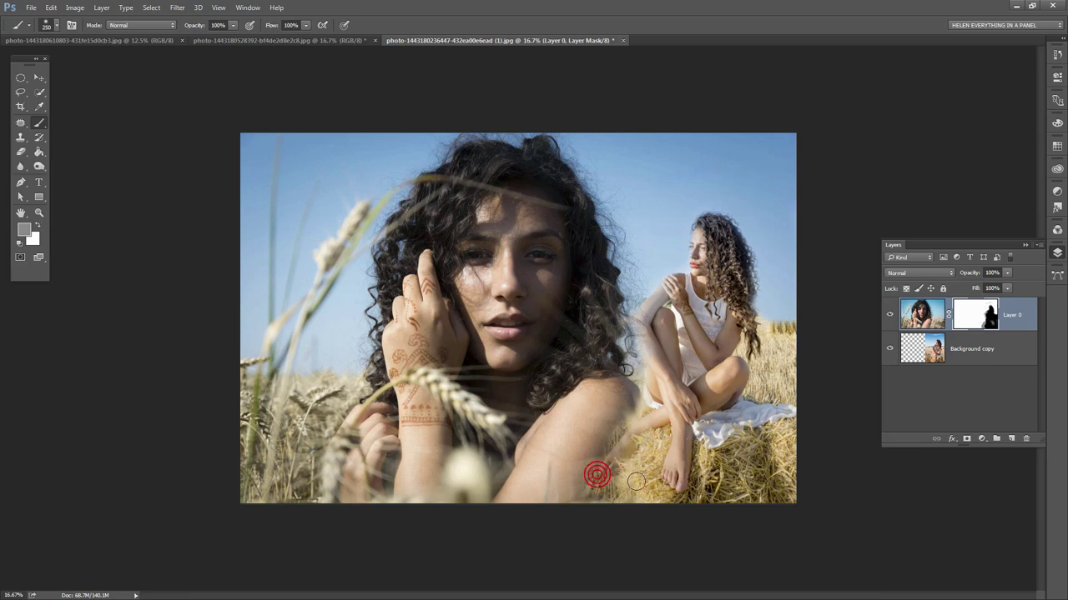
# Compare with the mask disabled, re-enable it, and paint along the seated woman's hair
pyautogui.click(973, 314)
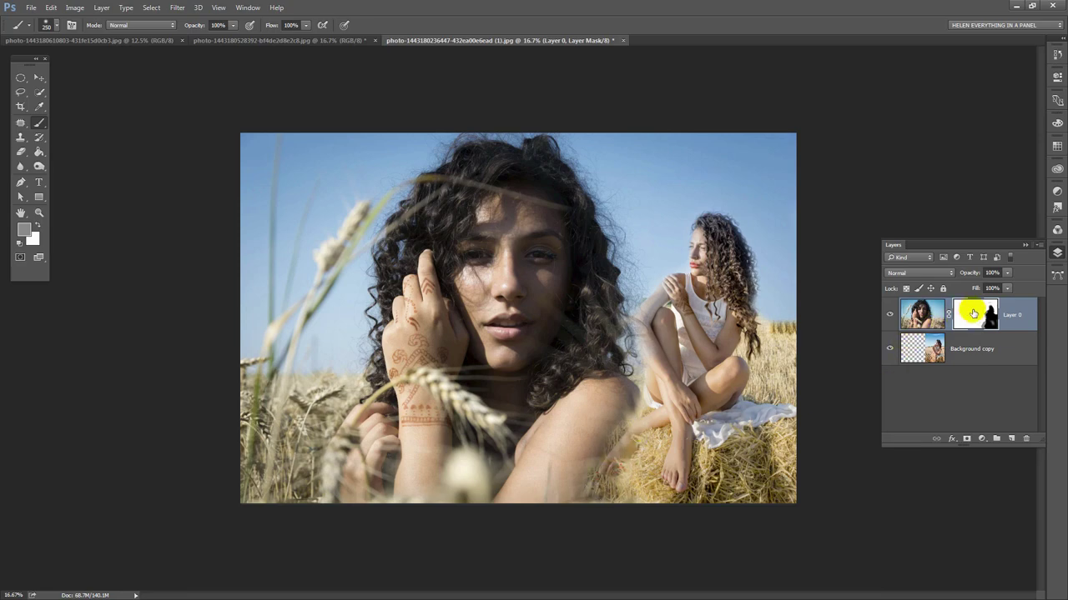
pyautogui.keyDown('shift'); pyautogui.click(973, 314); pyautogui.keyUp('shift')
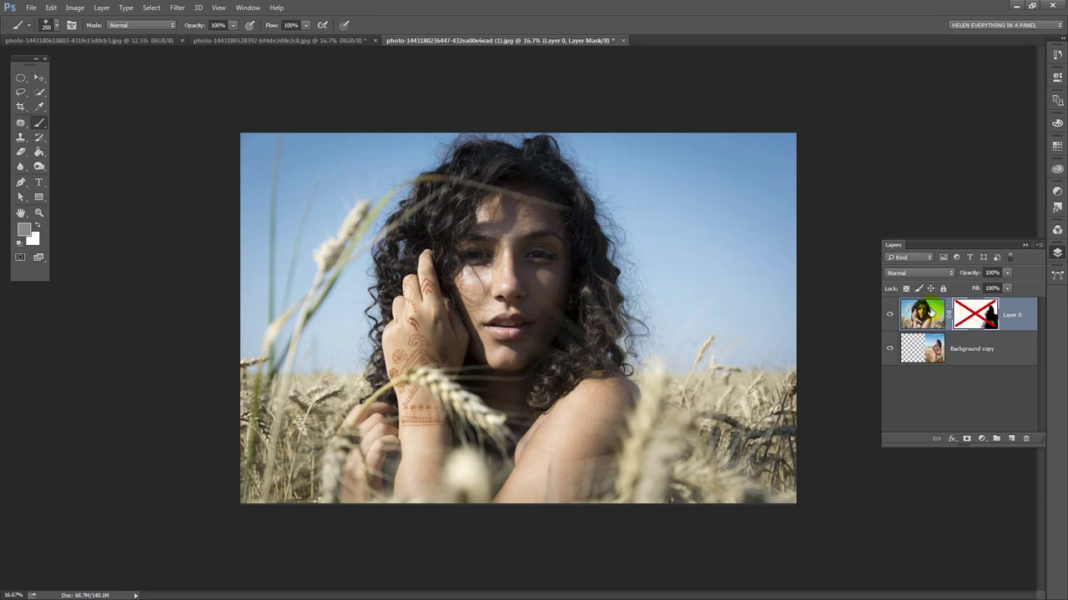
pyautogui.click(974, 314)
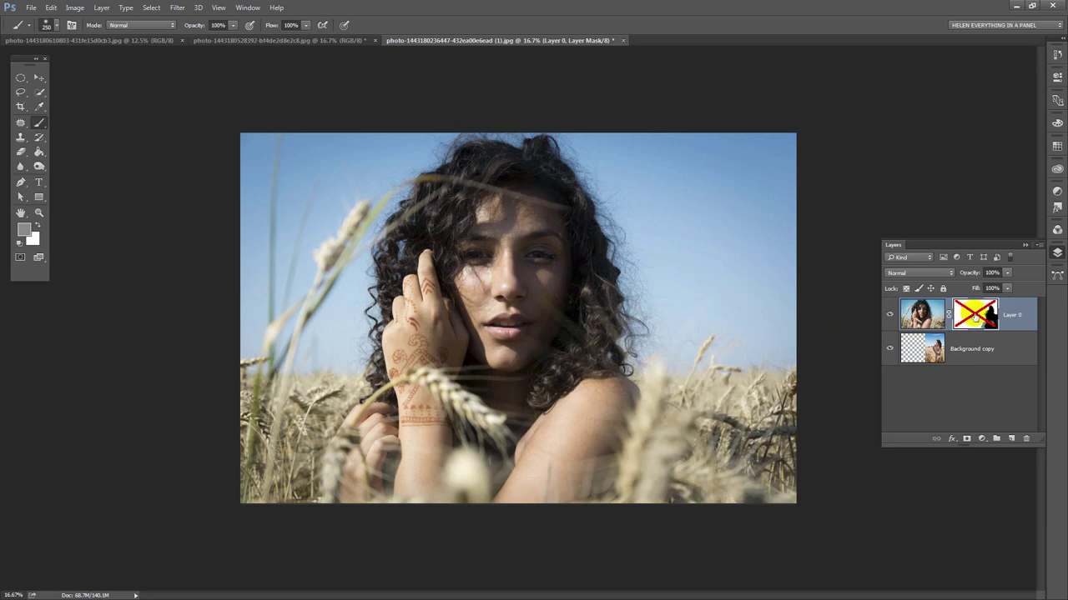
pyautogui.keyDown('shift'); pyautogui.click(974, 316); pyautogui.keyUp('shift')
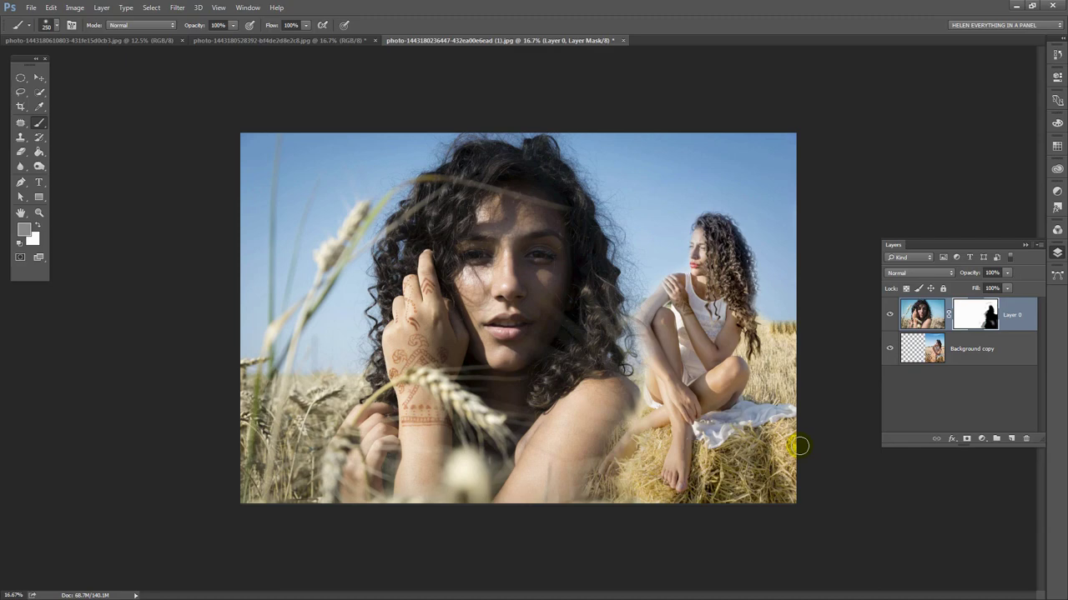
pyautogui.moveTo(651, 350)
pyautogui.mouseDown()
pyautogui.moveTo(758, 309)
pyautogui.moveTo(789, 333)
pyautogui.moveTo(766, 318)
pyautogui.moveTo(782, 344)
pyautogui.moveTo(765, 338)
pyautogui.moveTo(795, 333)
pyautogui.moveTo(798, 324)
pyautogui.moveTo(764, 314)
pyautogui.moveTo(787, 314)
pyautogui.moveTo(793, 283)
pyautogui.moveTo(784, 335)
pyautogui.moveTo(719, 282)
pyautogui.mouseUp()
pyautogui.press(']')
pyautogui.press(']')
pyautogui.press(']')
pyautogui.press(']')
pyautogui.press(']')
pyautogui.press('[')
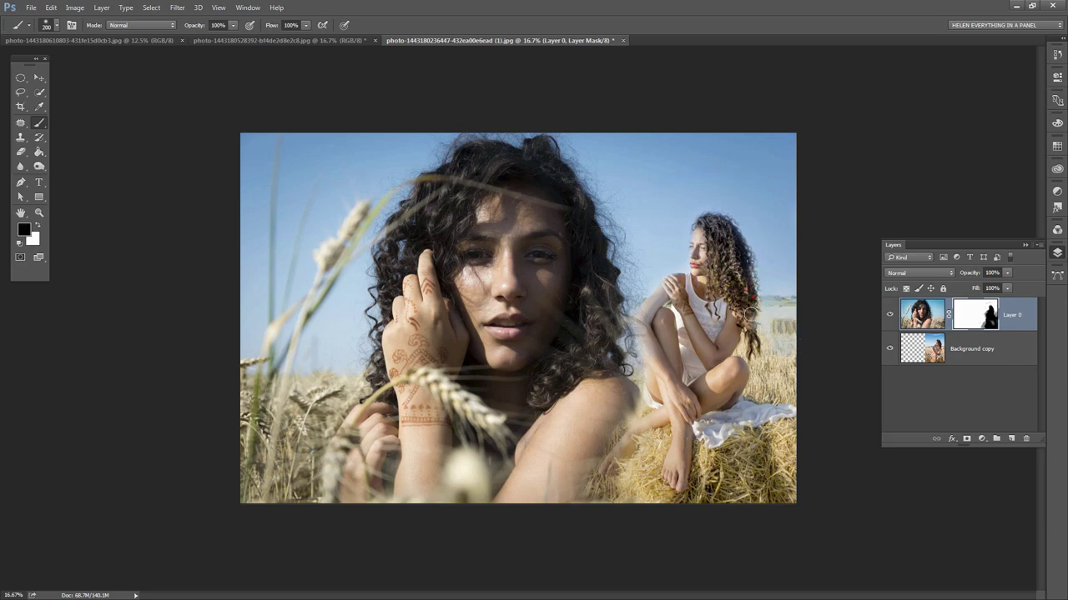
# Pick a mid grey and soften the mask along the seated woman's hair edge and nearby sky
pyautogui.click(26, 234)
pyautogui.click(39, 414)
pyautogui.click(291, 312)
pyautogui.click(747, 242)
pyautogui.moveTo(747, 242); pyautogui.dragTo(748, 328)
pyautogui.moveTo(739, 233)
pyautogui.mouseDown()
pyautogui.moveTo(747, 270)
pyautogui.moveTo(733, 306)
pyautogui.moveTo(776, 271)
pyautogui.moveTo(776, 251)
pyautogui.moveTo(764, 304)
pyautogui.moveTo(790, 294)
pyautogui.moveTo(781, 306)
pyautogui.moveTo(807, 320)
pyautogui.moveTo(775, 318)
pyautogui.moveTo(772, 343)
pyautogui.mouseUp()
pyautogui.click(775, 250)
# Paint white on the mask over the hay and near the seated woman's hair and shoulder
pyautogui.press('x')
pyautogui.press('x')
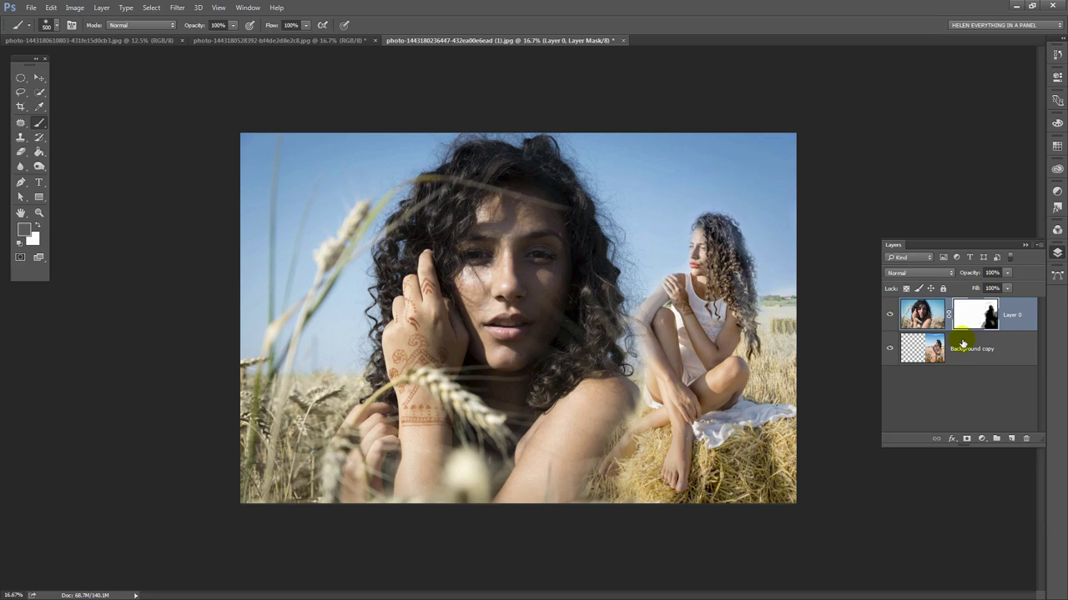
pyautogui.press('x')
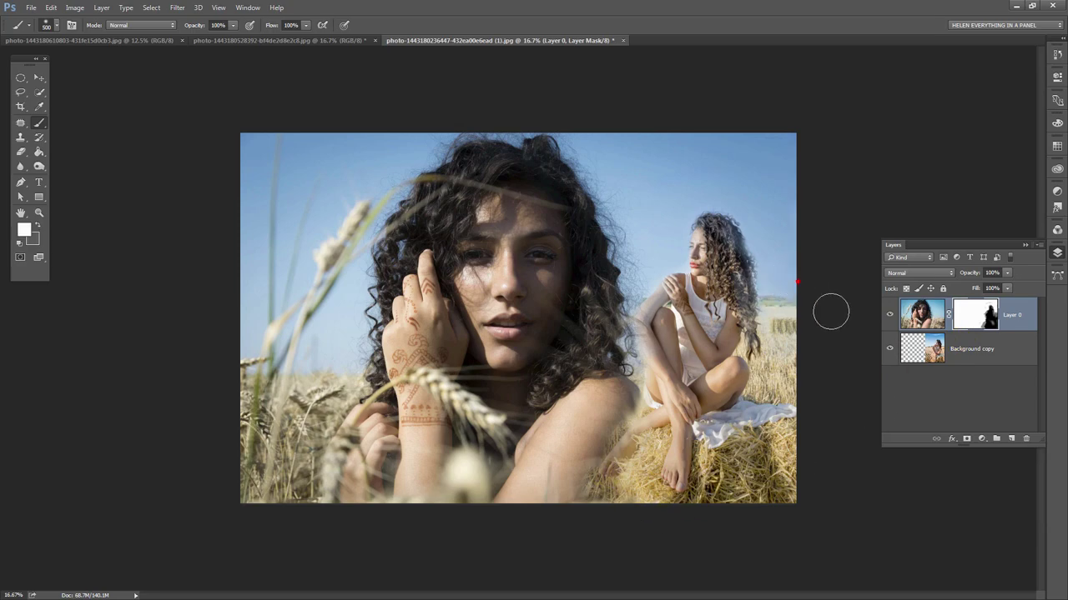
pyautogui.moveTo(648, 423)
pyautogui.mouseDown()
pyautogui.moveTo(388, 419)
pyautogui.moveTo(674, 505)
pyautogui.moveTo(625, 484)
pyautogui.mouseUp()
pyautogui.moveTo(655, 298)
pyautogui.mouseDown()
pyautogui.moveTo(717, 268)
pyautogui.moveTo(636, 250)
pyautogui.moveTo(719, 294)
pyautogui.moveTo(639, 314)
pyautogui.moveTo(685, 396)
pyautogui.moveTo(715, 392)
pyautogui.moveTo(643, 382)
pyautogui.mouseUp()
pyautogui.moveTo(467, 308)
pyautogui.mouseDown()
pyautogui.moveTo(405, 291)
pyautogui.moveTo(334, 250)
pyautogui.moveTo(353, 322)
pyautogui.moveTo(248, 215)
pyautogui.moveTo(353, 300)
pyautogui.mouseUp()
# Duplicate the red-lipped woman's Background layer into the composite document and drag it beneath Layer 0
pyautogui.click(265, 41)
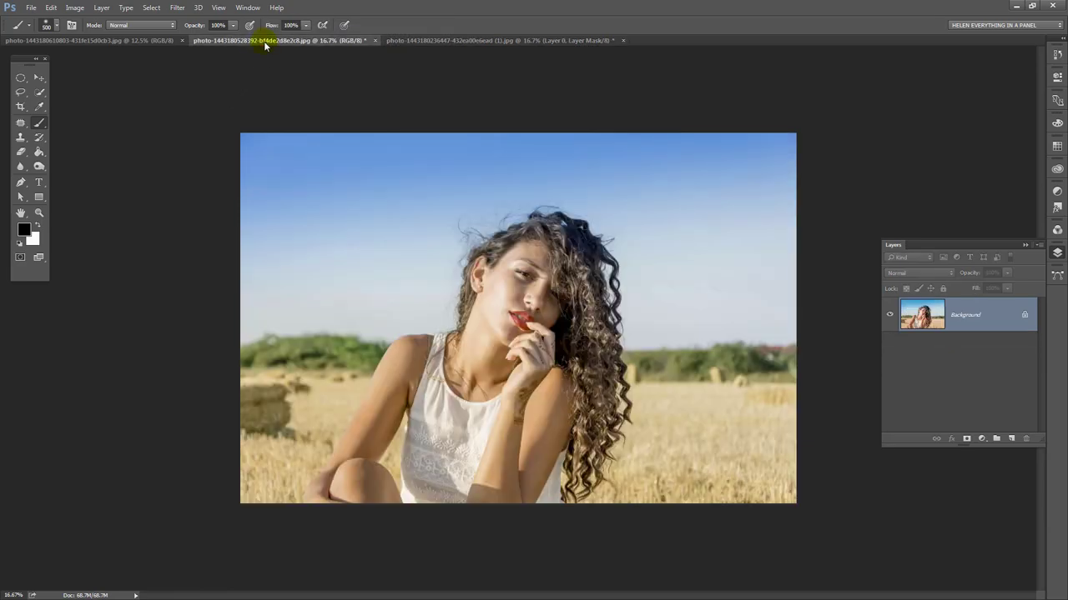
pyautogui.rightClick(975, 315)
pyautogui.click(951, 340)
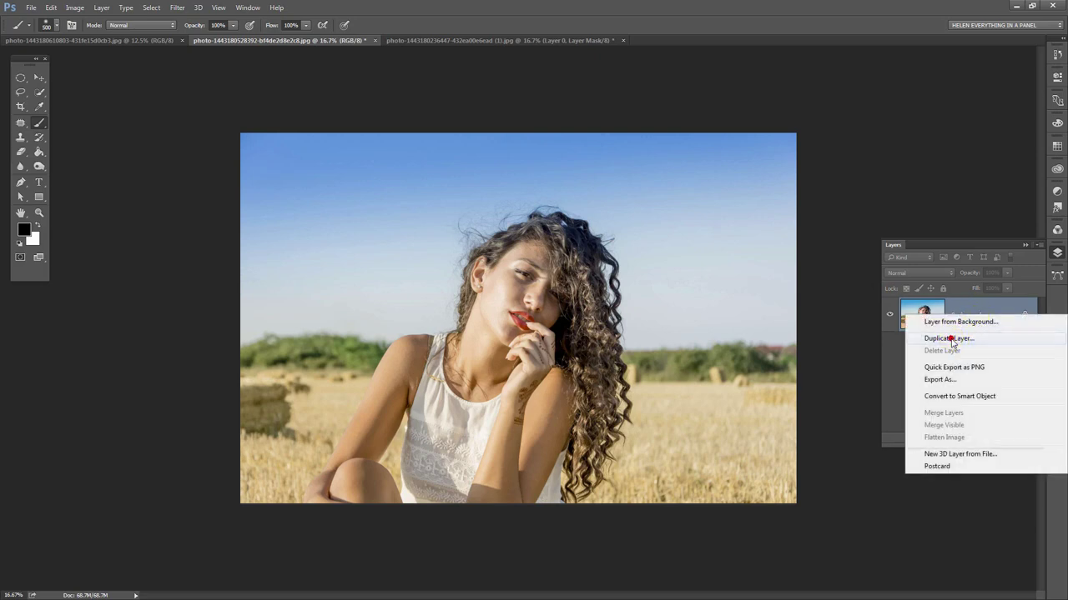
pyautogui.click(439, 348)
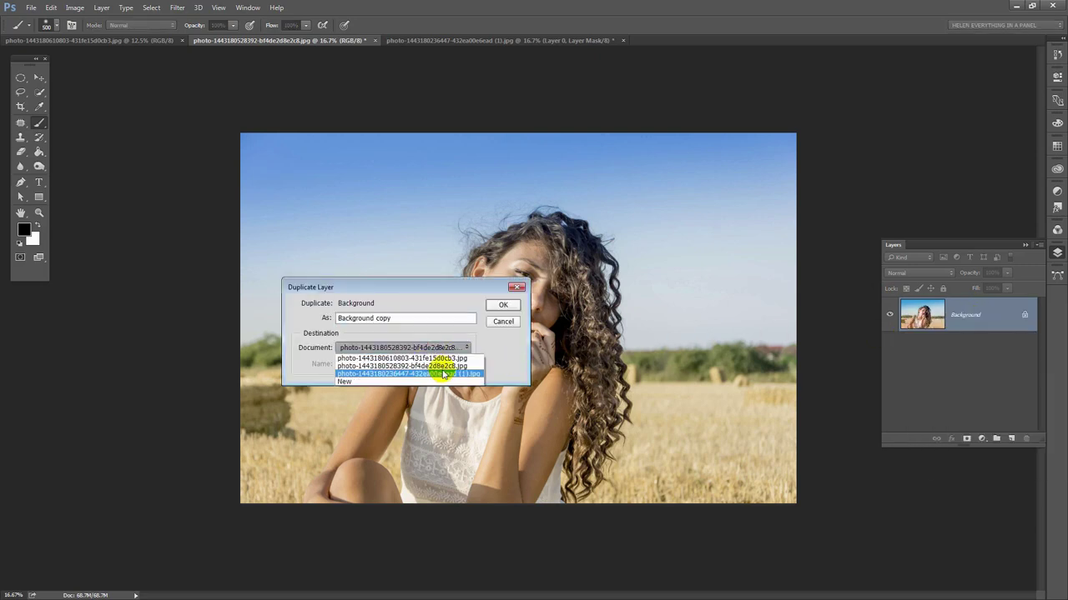
pyautogui.click(442, 374)
pyautogui.click(503, 305)
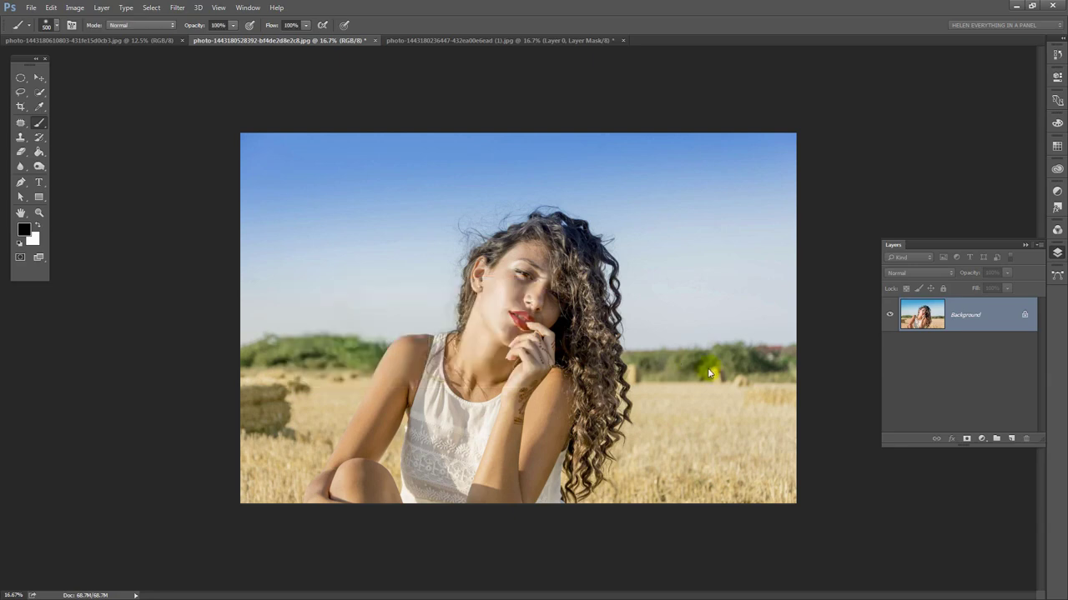
pyautogui.click(411, 43)
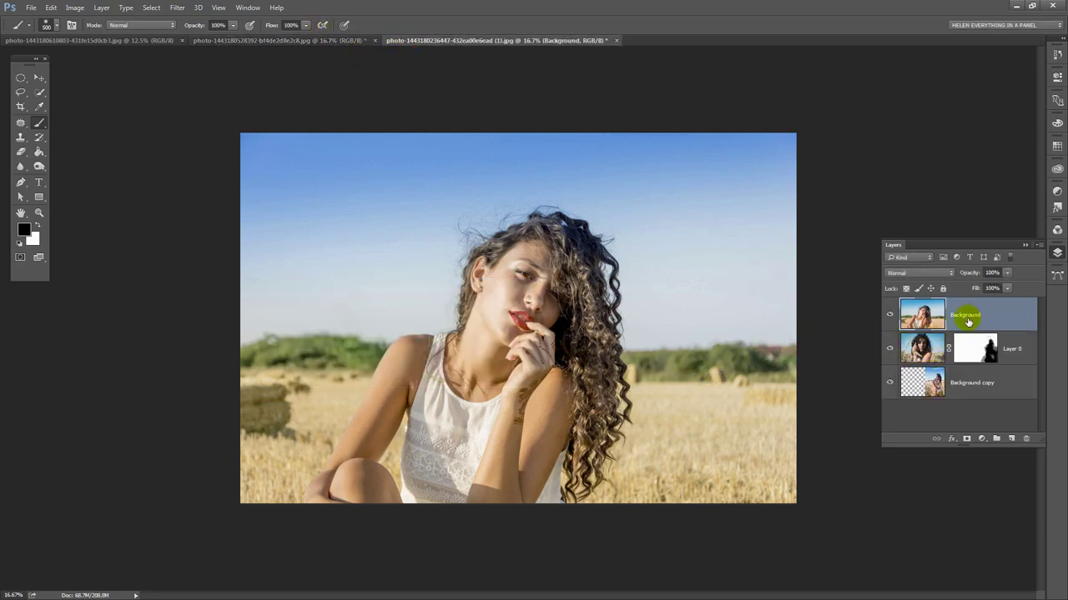
pyautogui.moveTo(967, 321); pyautogui.dragTo(965, 363)
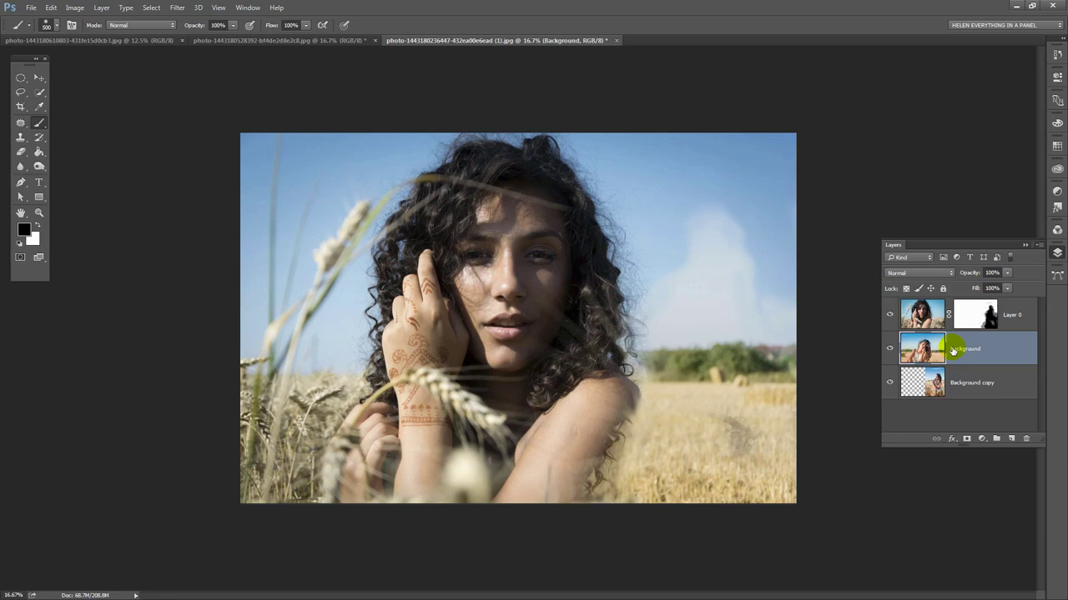
# Move the added Background layer below Background copy and nudge it slightly on the canvas
pyautogui.click(39, 77)
pyautogui.click(910, 354)
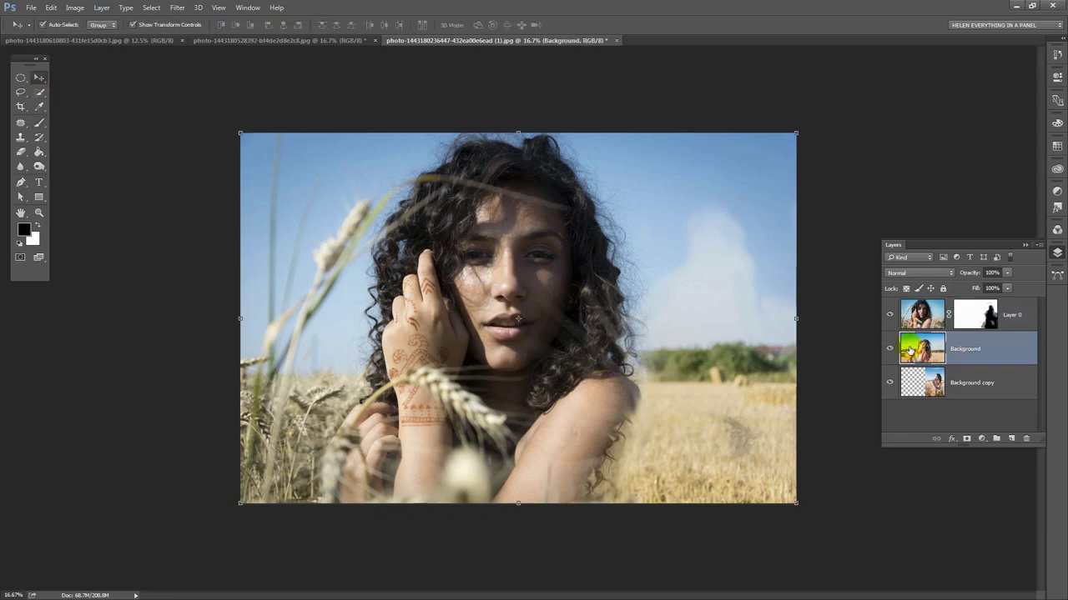
pyautogui.click(956, 356)
pyautogui.moveTo(335, 439); pyautogui.dragTo(293, 435)
pyautogui.click(288, 431)
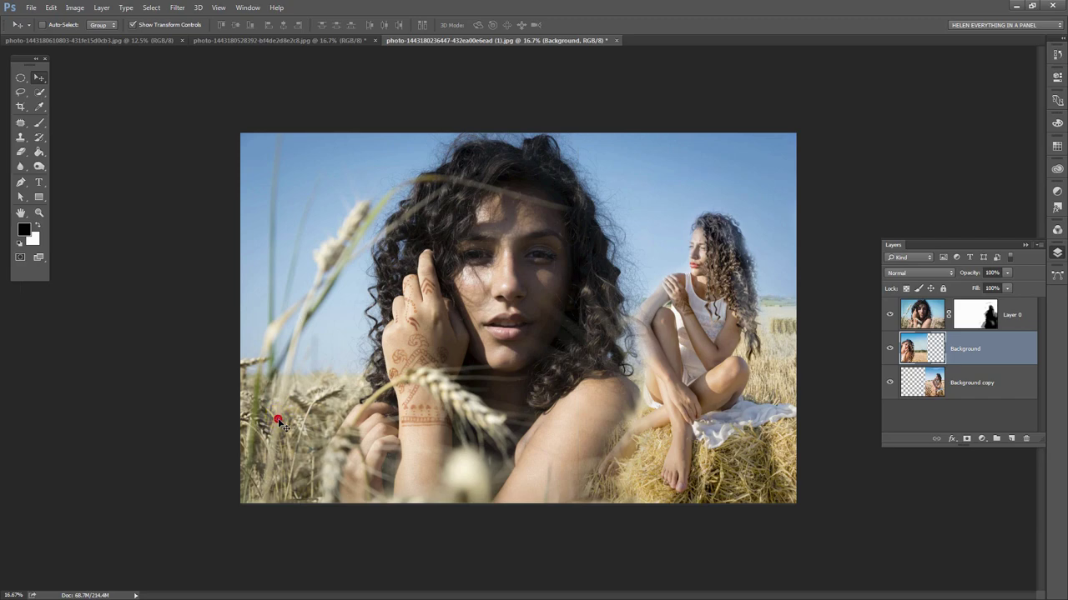
pyautogui.moveTo(280, 422); pyautogui.dragTo(282, 425)
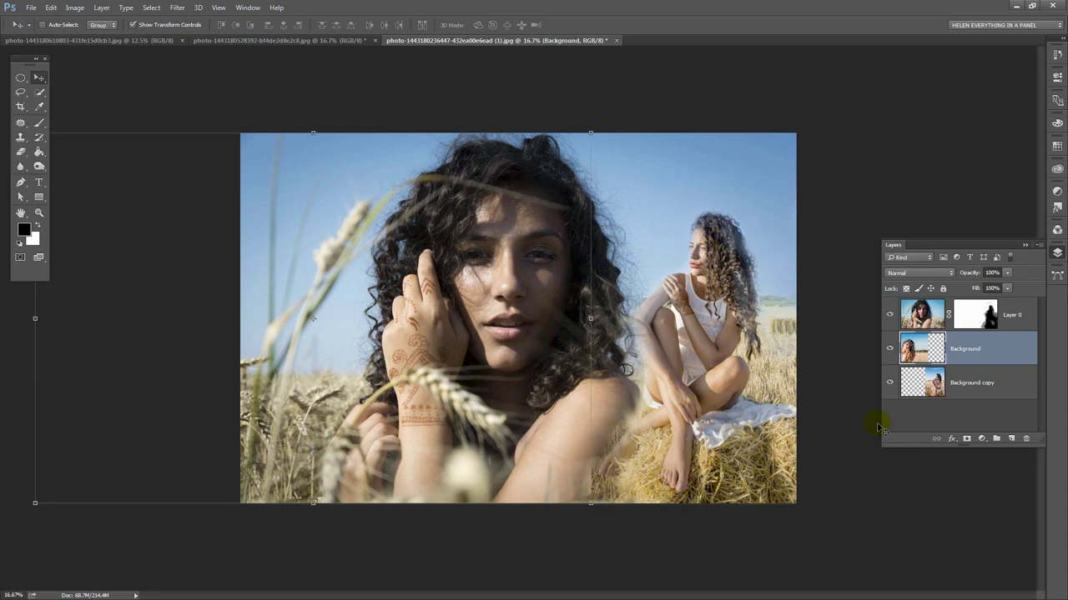
pyautogui.moveTo(981, 342); pyautogui.dragTo(974, 388)
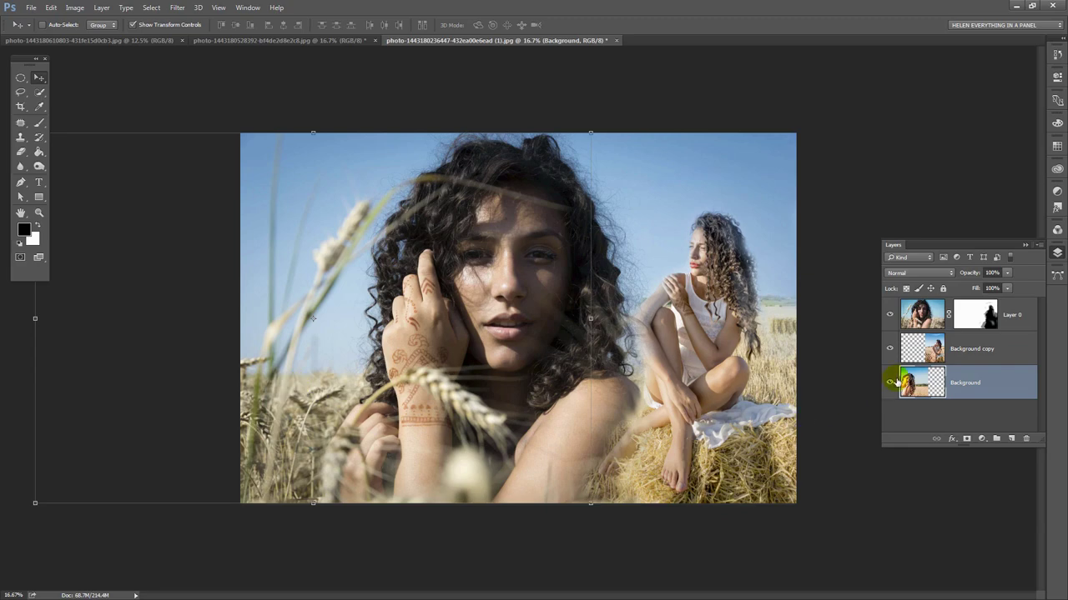
pyautogui.moveTo(364, 424); pyautogui.dragTo(354, 426)
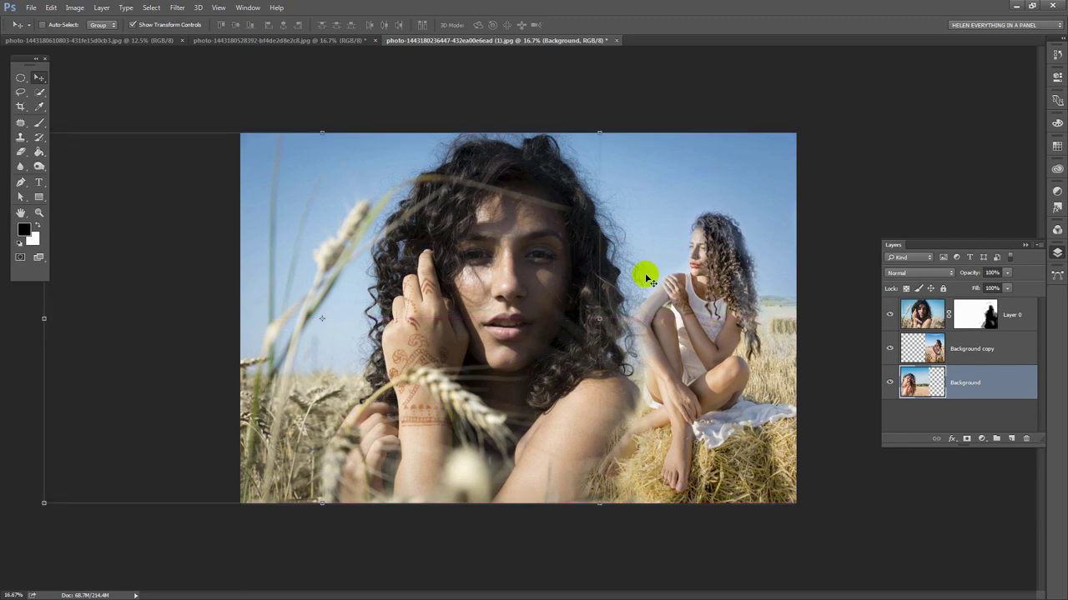
# Hide Layer 0, then scale the red-lipped woman's photo to about 73% and place it upper left
pyautogui.click(889, 315)
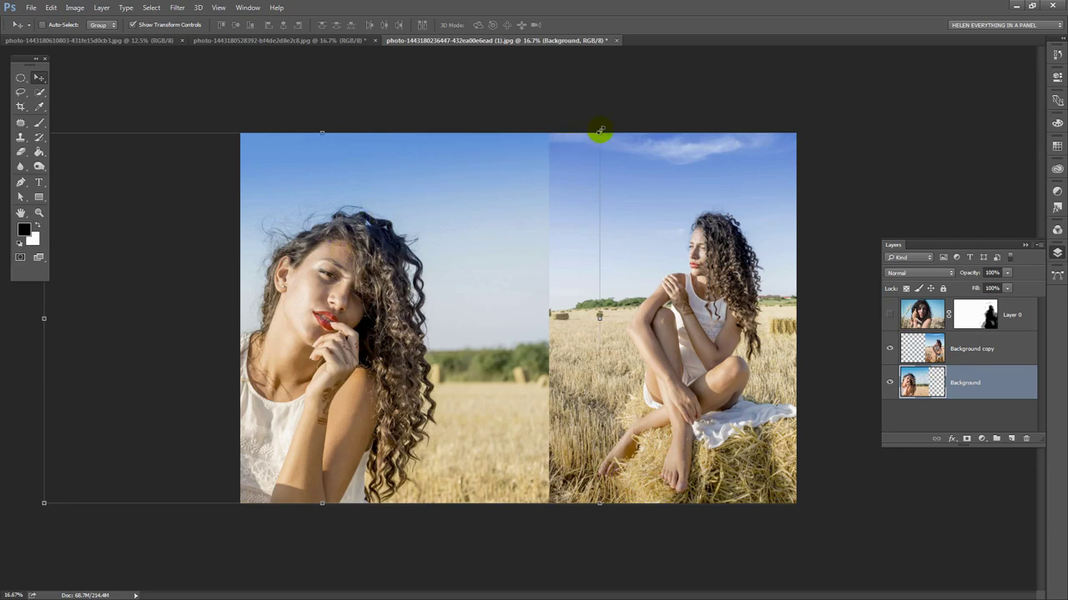
pyautogui.moveTo(599, 131); pyautogui.dragTo(494, 213)
pyautogui.moveTo(417, 404); pyautogui.dragTo(461, 339)
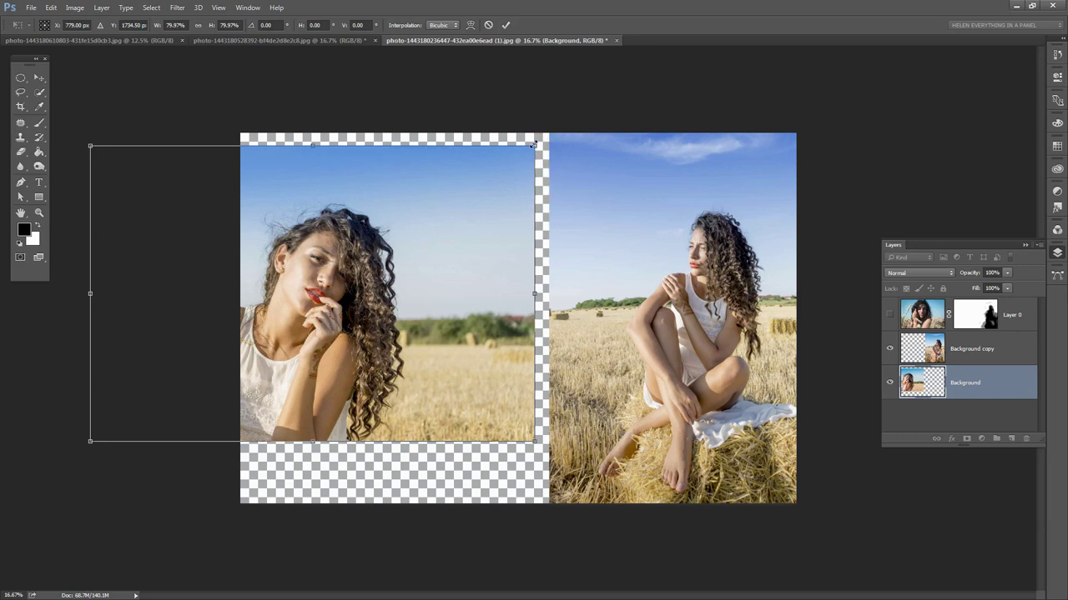
pyautogui.moveTo(533, 145); pyautogui.dragTo(493, 173)
pyautogui.moveTo(361, 333); pyautogui.dragTo(389, 321)
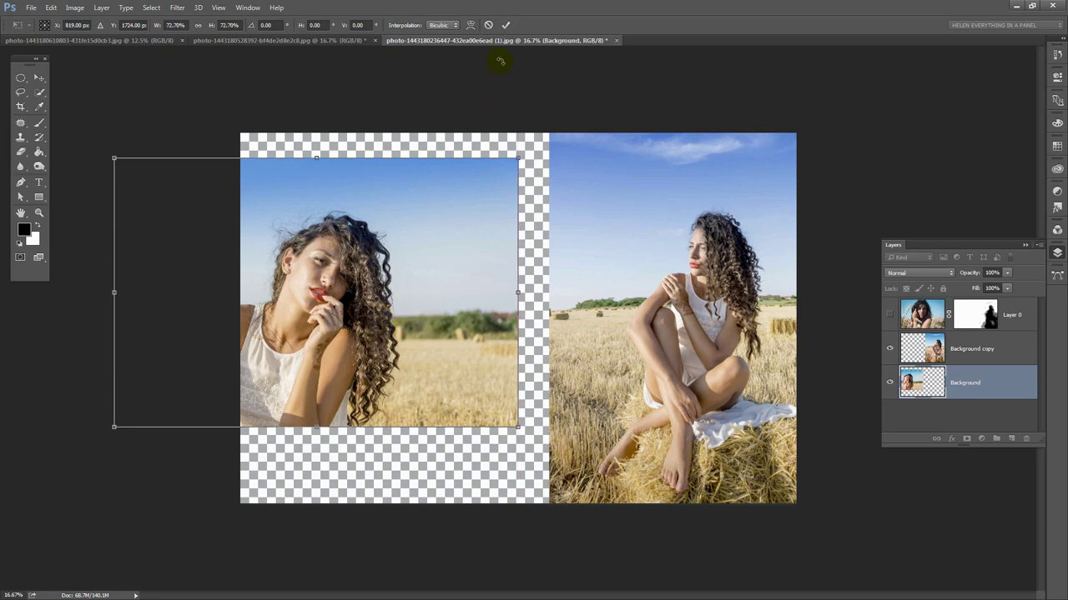
pyautogui.click(506, 25)
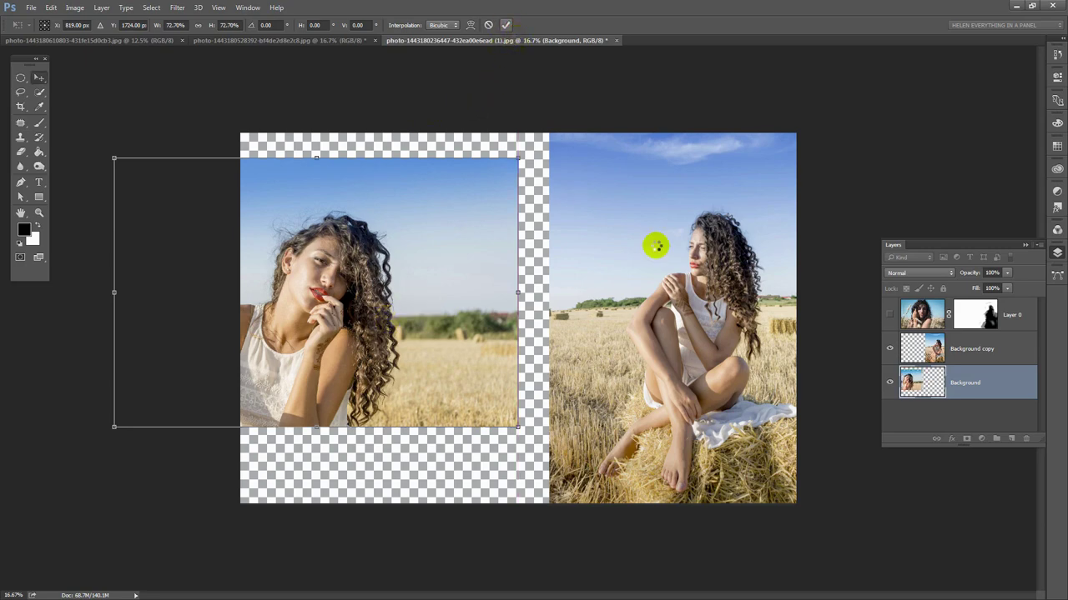
# Show Layer 0 again and brush black over the left area of its mask
pyautogui.click(890, 315)
pyautogui.click(965, 313)
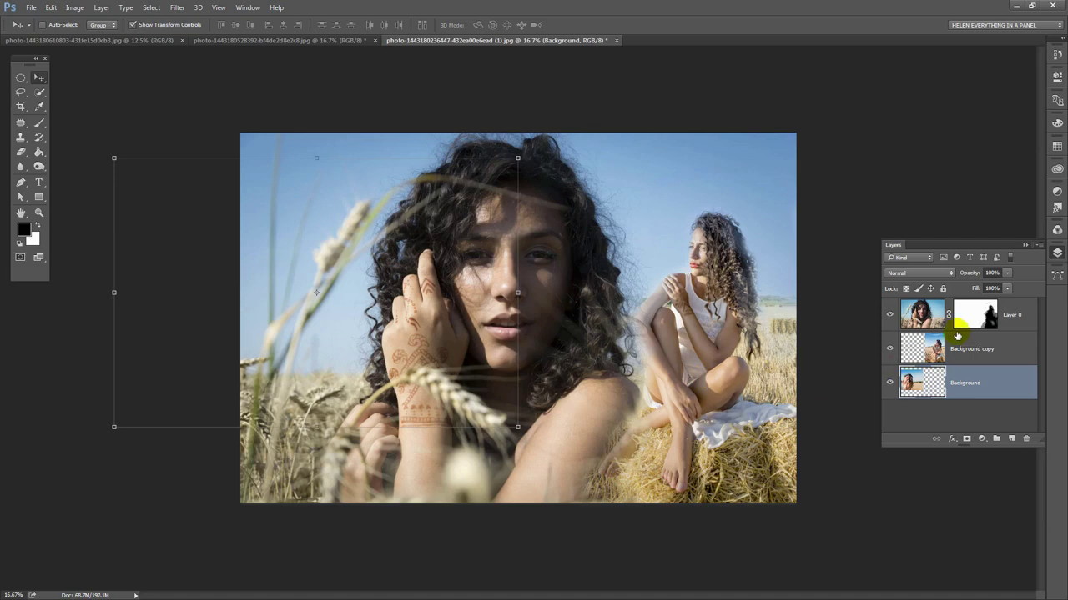
pyautogui.press('x')
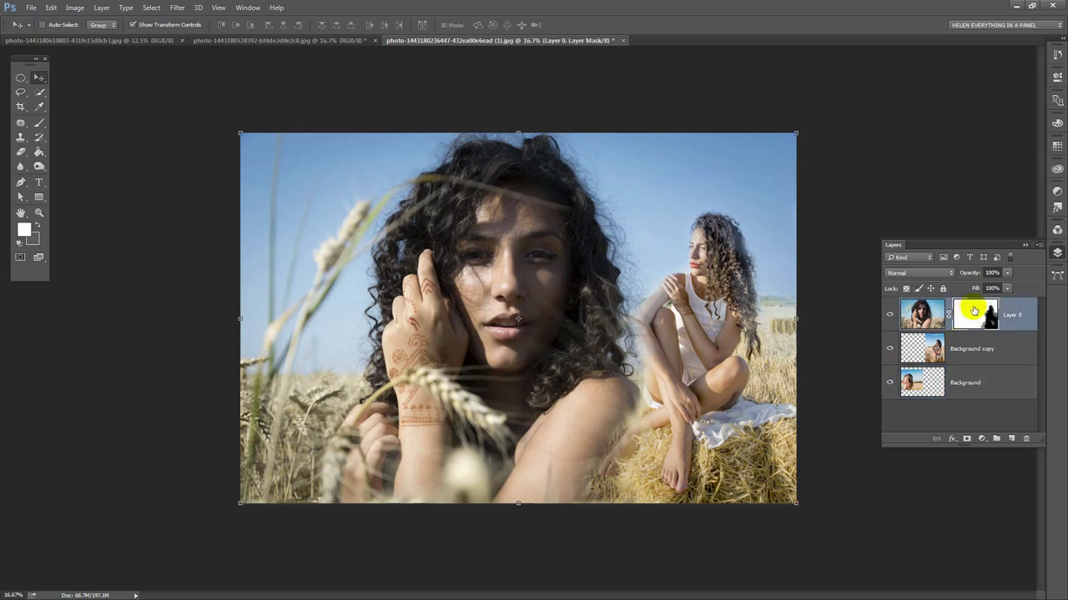
pyautogui.click(37, 123)
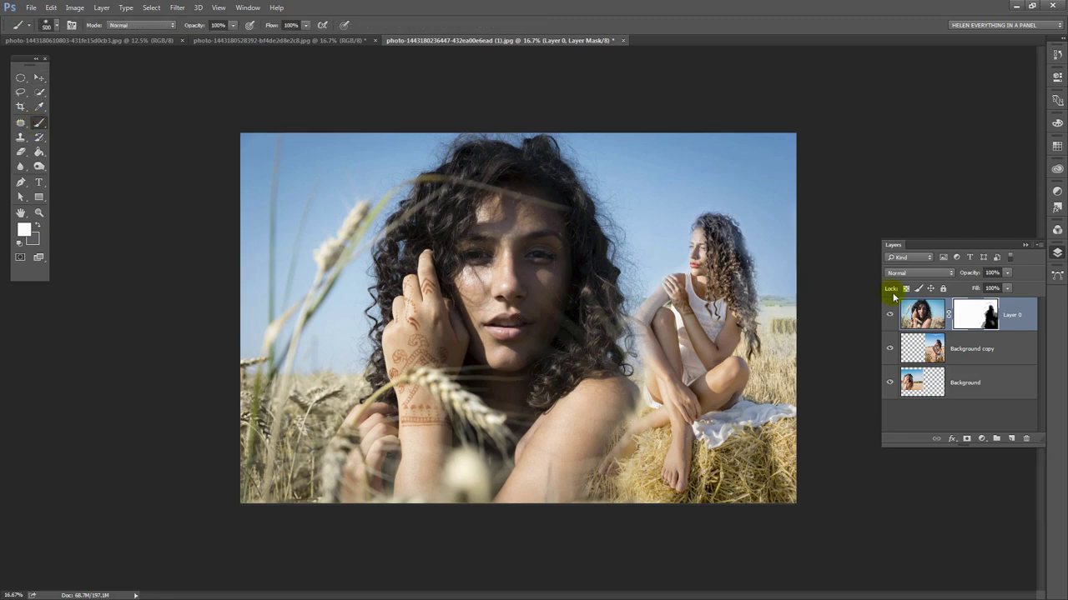
pyautogui.click(977, 312)
pyautogui.press('x')
pyautogui.moveTo(245, 161)
pyautogui.mouseDown()
pyautogui.moveTo(258, 236)
pyautogui.moveTo(295, 218)
pyautogui.moveTo(267, 225)
pyautogui.moveTo(339, 242)
pyautogui.moveTo(356, 302)
pyautogui.moveTo(288, 289)
pyautogui.moveTo(294, 322)
pyautogui.moveTo(263, 340)
pyautogui.moveTo(270, 370)
pyautogui.moveTo(360, 316)
pyautogui.moveTo(345, 405)
pyautogui.moveTo(370, 290)
pyautogui.moveTo(367, 328)
pyautogui.moveTo(272, 385)
pyautogui.moveTo(239, 384)
pyautogui.moveTo(311, 407)
pyautogui.moveTo(329, 349)
pyautogui.mouseUp()
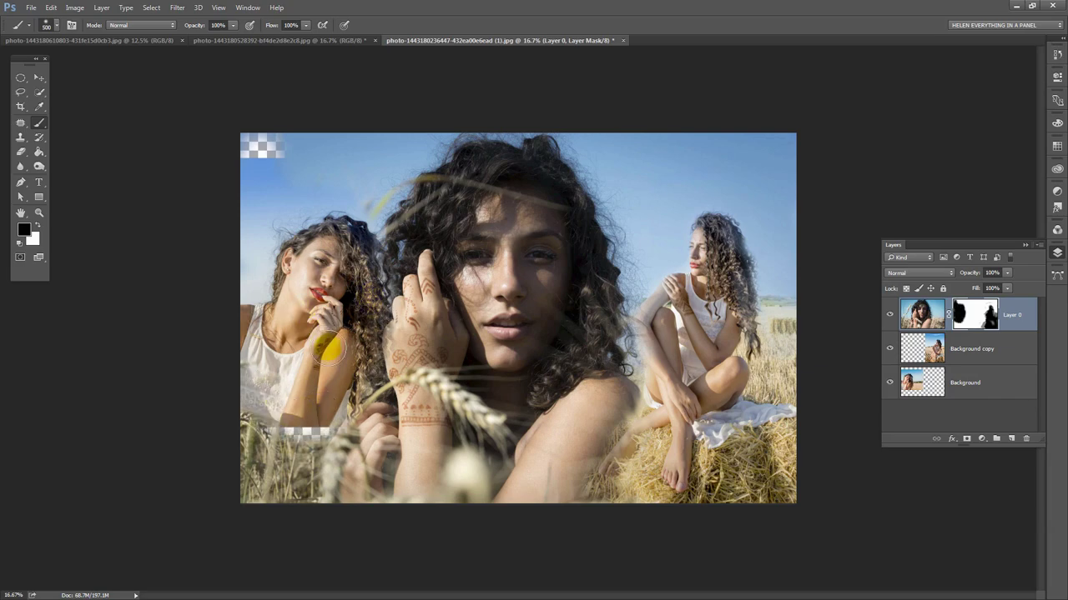
# Shift the red-lipped woman's Background photo slightly to the left
pyautogui.click(39, 79)
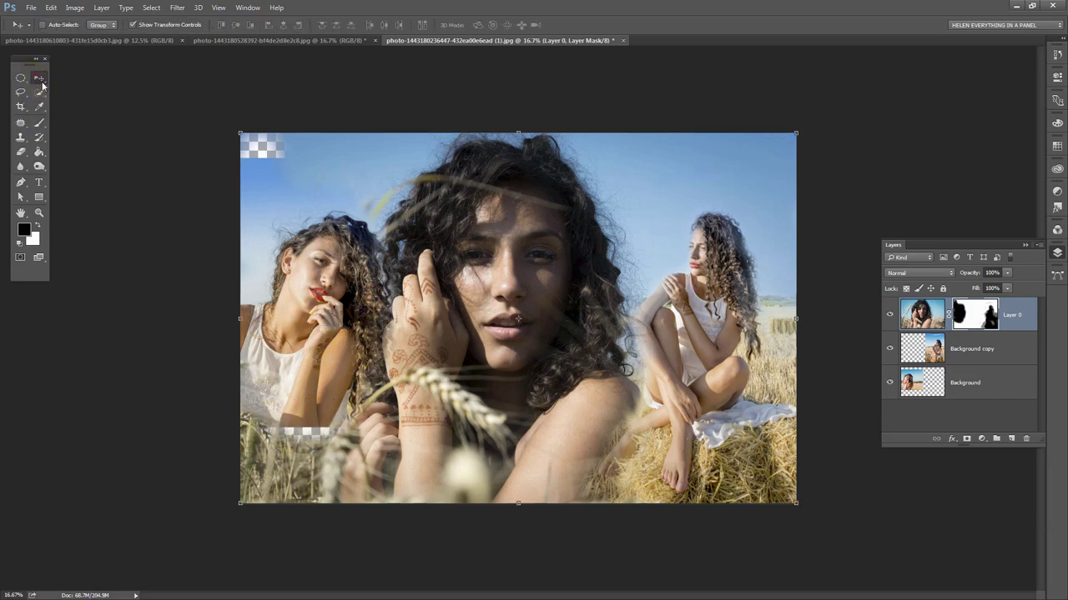
pyautogui.click(921, 384)
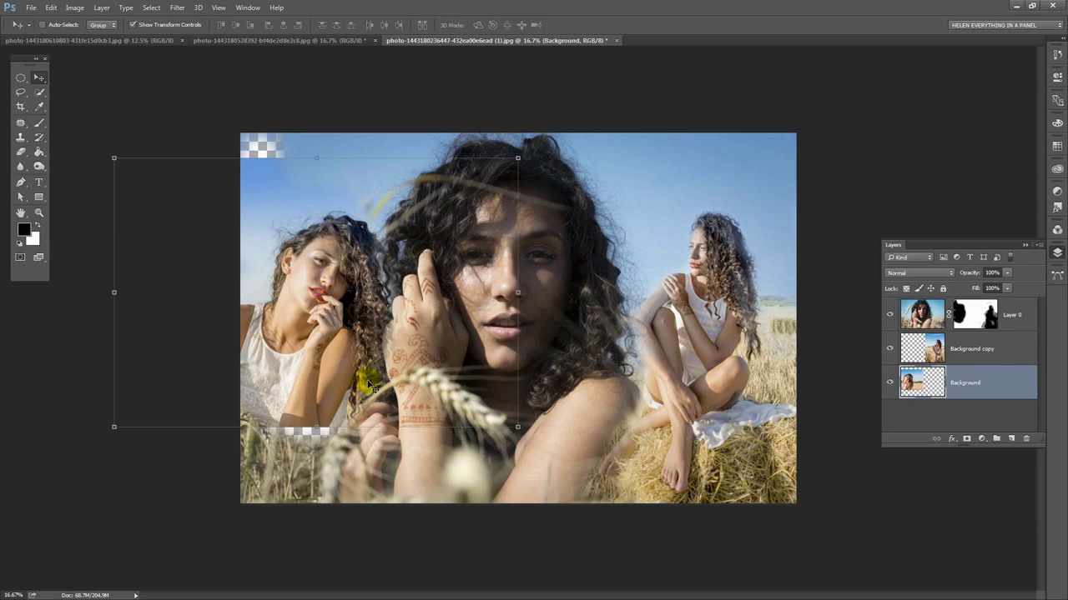
pyautogui.moveTo(336, 377); pyautogui.dragTo(318, 375)
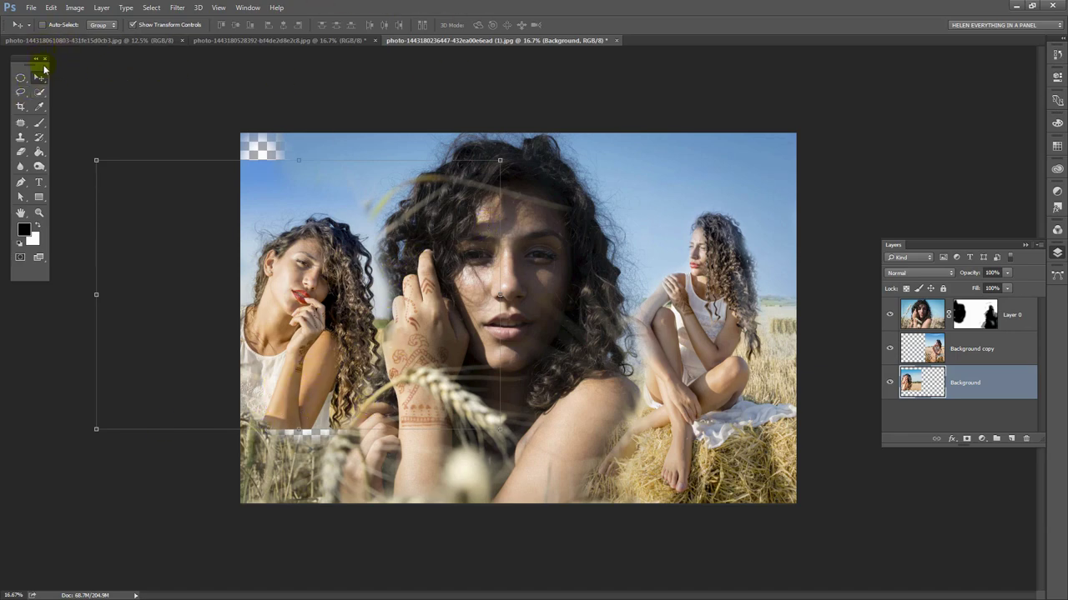
# Paint Layer 0's mask white to fill the transparent top-left sky and lower-left wheat
pyautogui.click(40, 123)
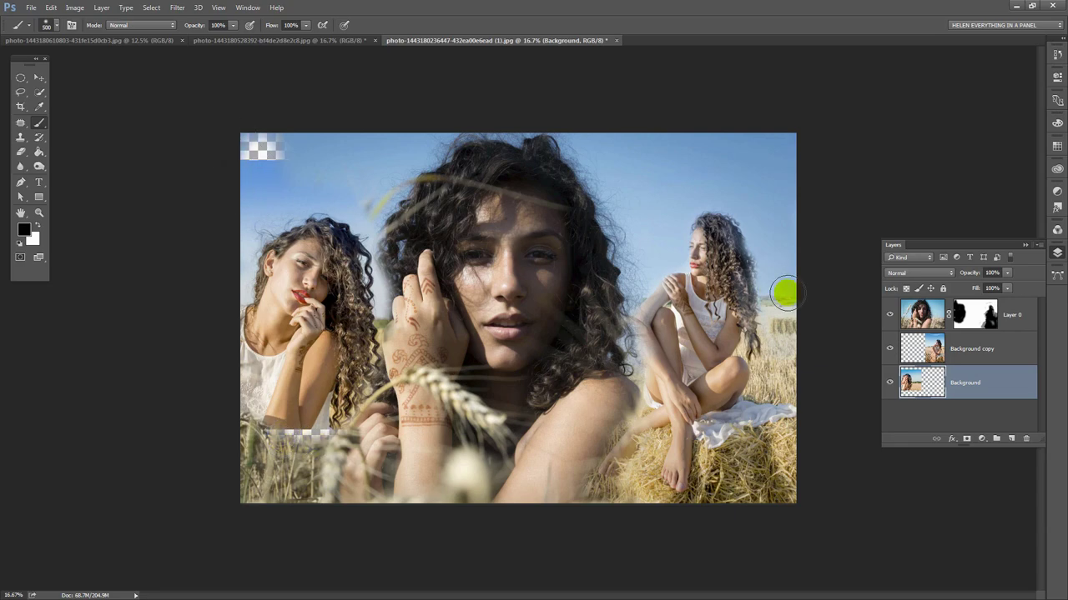
pyautogui.click(964, 310)
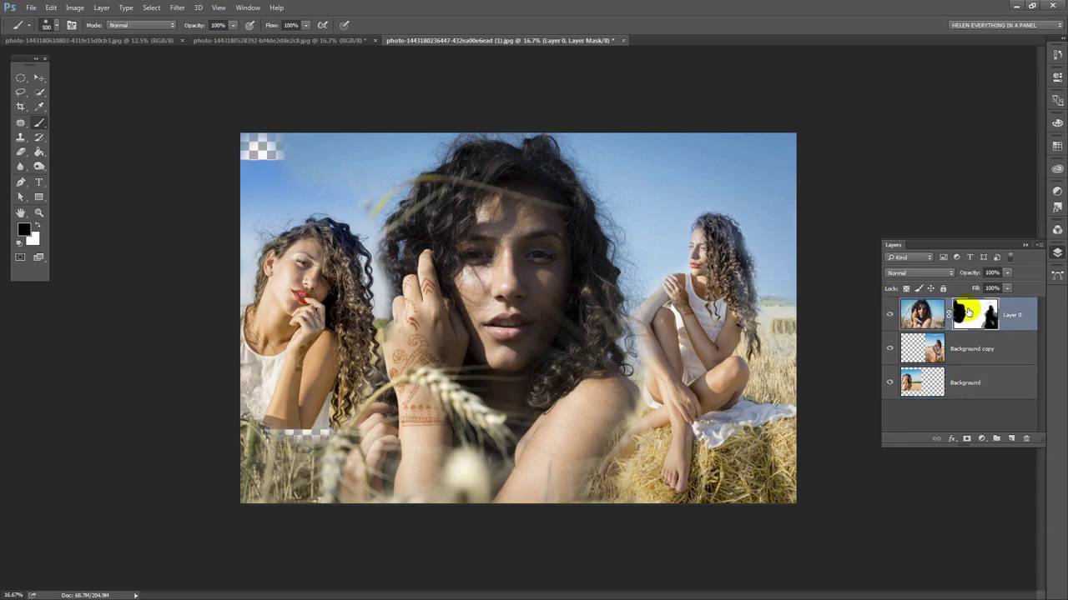
pyautogui.press('x')
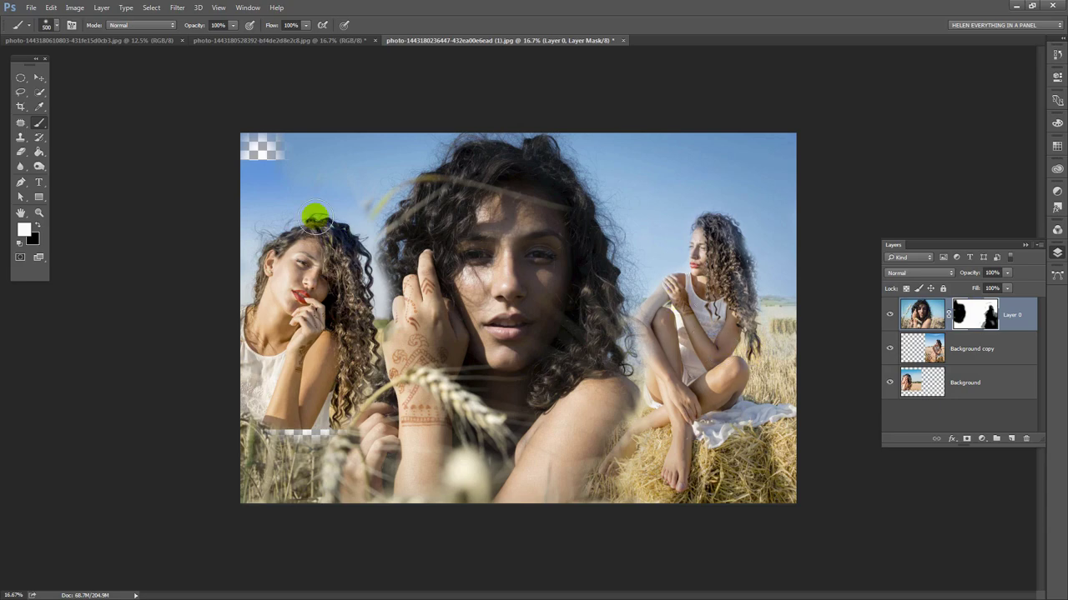
pyautogui.moveTo(295, 145)
pyautogui.mouseDown()
pyautogui.moveTo(241, 147)
pyautogui.moveTo(232, 158)
pyautogui.moveTo(301, 151)
pyautogui.moveTo(245, 159)
pyautogui.mouseUp()
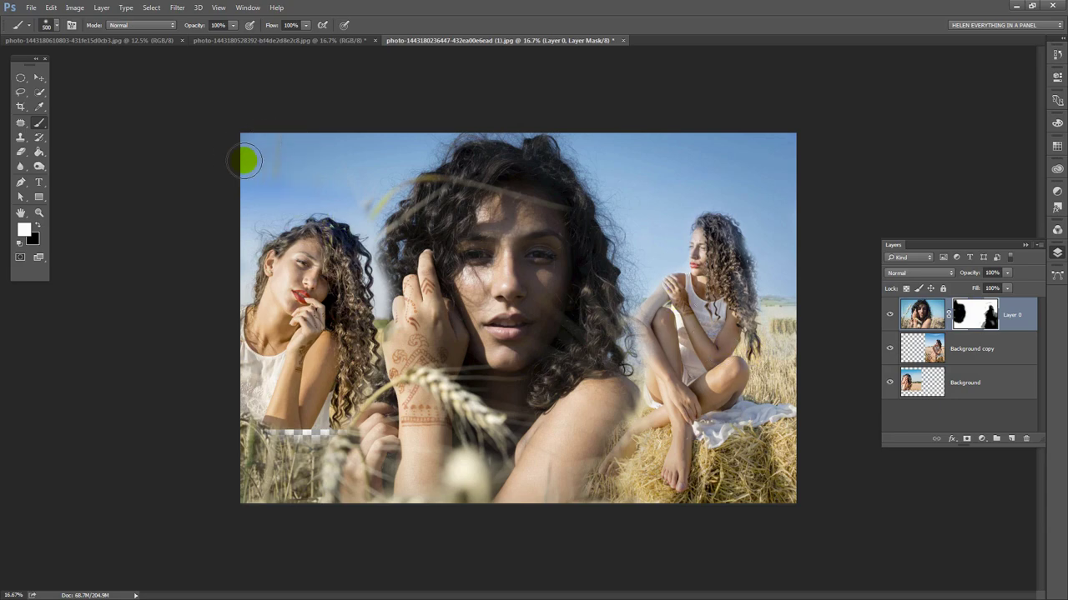
pyautogui.moveTo(296, 458)
pyautogui.mouseDown()
pyautogui.moveTo(271, 431)
pyautogui.moveTo(338, 433)
pyautogui.mouseUp()
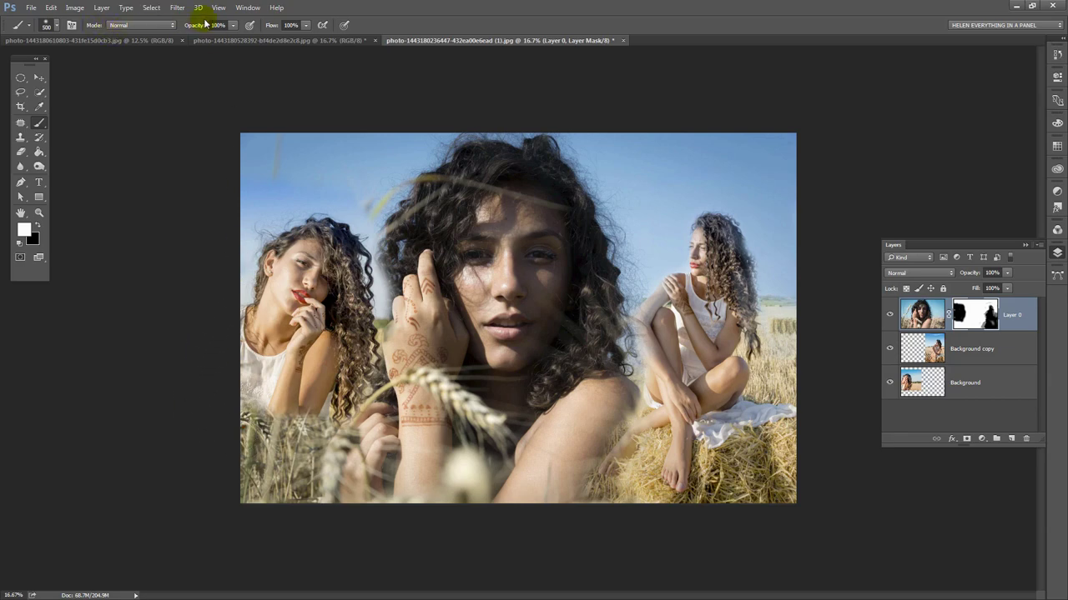
# With a 60% opacity, size 250 brush, blend the mask around the left woman's hair and sky
pyautogui.click(233, 27)
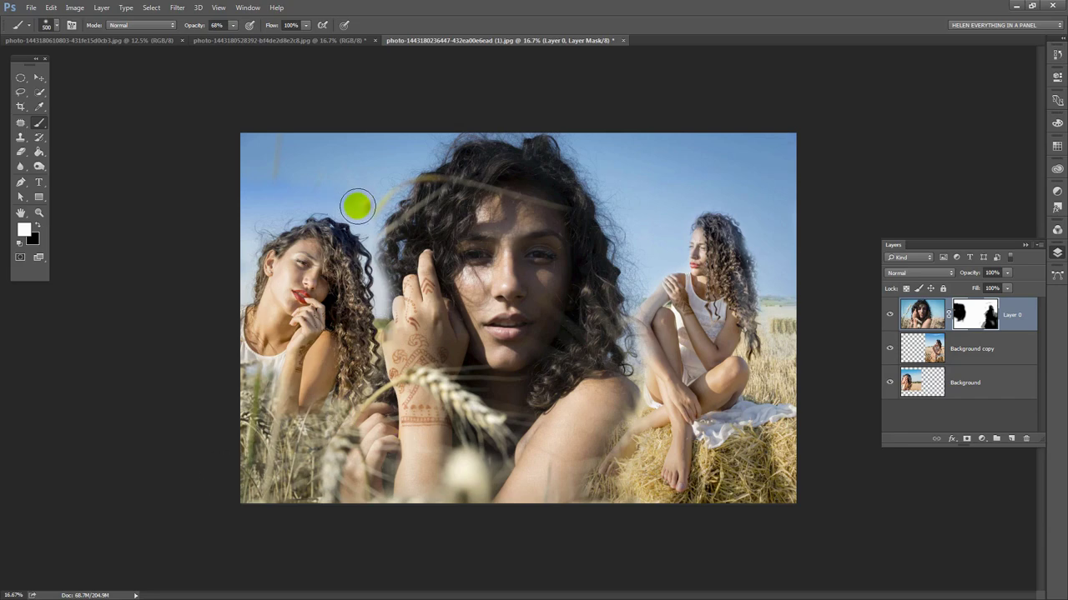
pyautogui.press('[')
pyautogui.press('[')
pyautogui.press('[')
pyautogui.press('[')
pyautogui.press('[')
pyautogui.press('[')
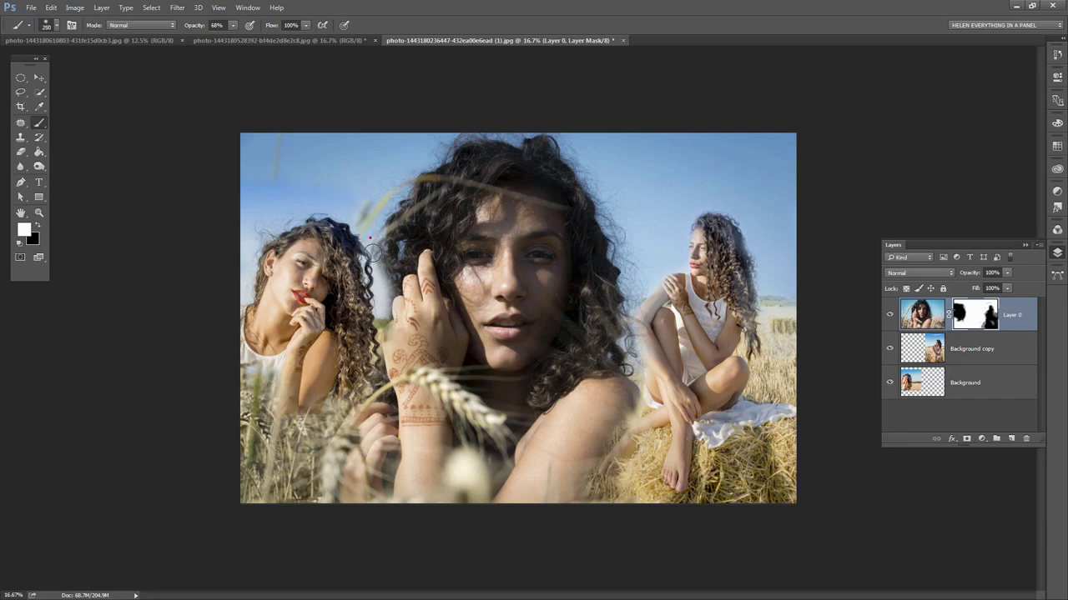
pyautogui.moveTo(373, 254)
pyautogui.mouseDown()
pyautogui.moveTo(377, 298)
pyautogui.moveTo(381, 257)
pyautogui.moveTo(383, 329)
pyautogui.moveTo(406, 262)
pyautogui.mouseUp()
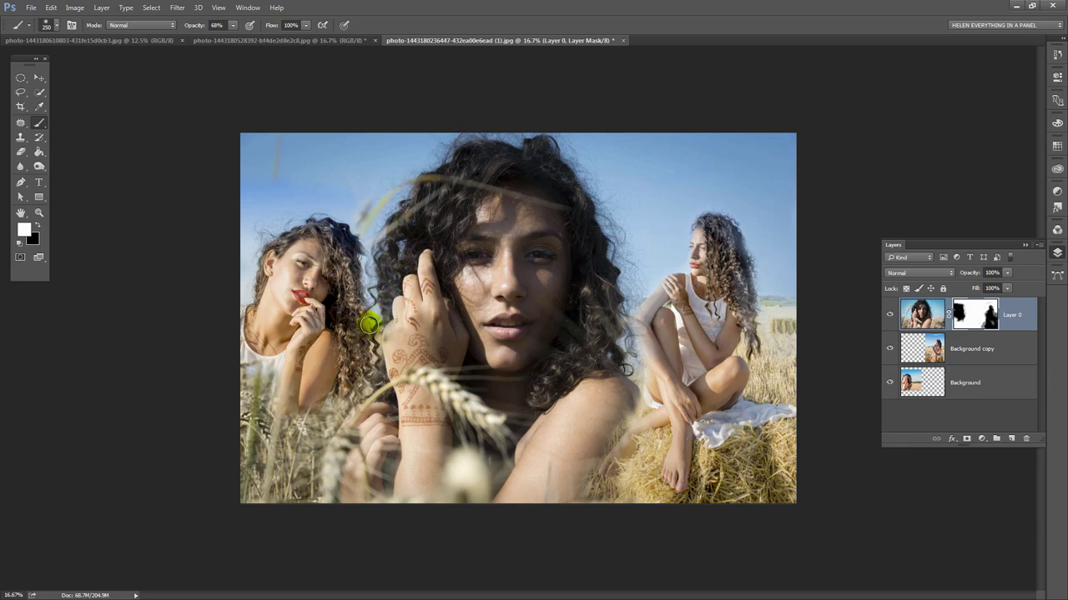
pyautogui.press('x')
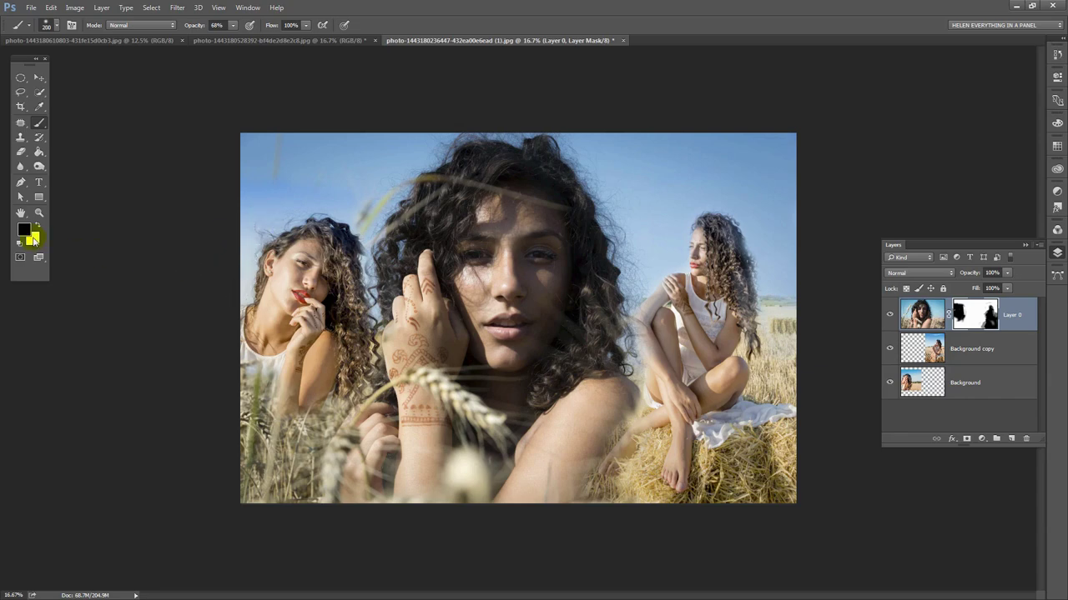
pyautogui.click(35, 228)
pyautogui.click(263, 219)
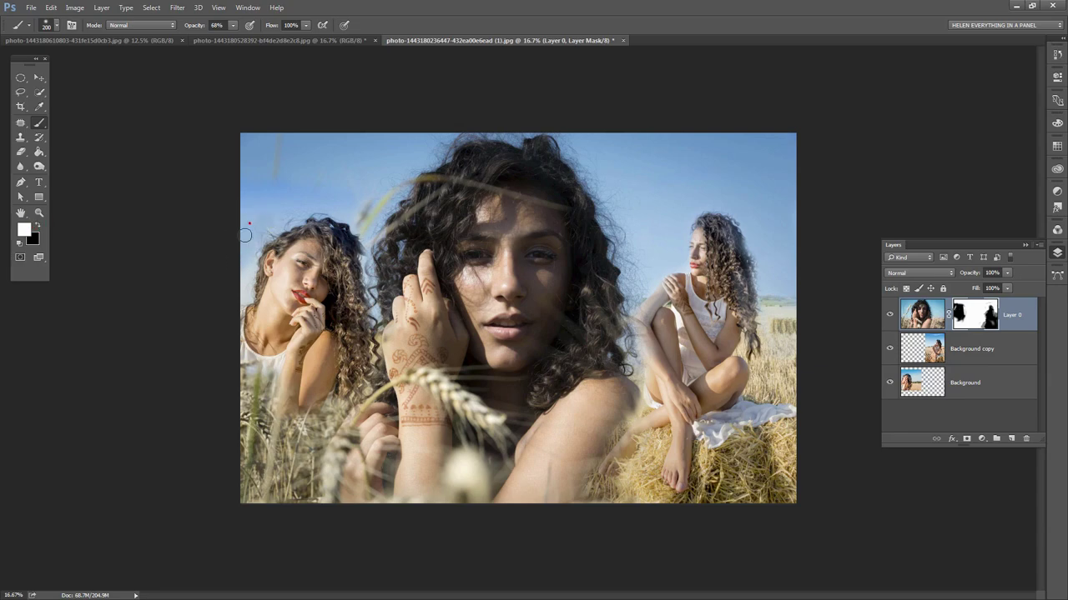
pyautogui.moveTo(249, 228)
pyautogui.mouseDown()
pyautogui.moveTo(286, 225)
pyautogui.moveTo(264, 233)
pyautogui.moveTo(279, 213)
pyautogui.moveTo(284, 162)
pyautogui.moveTo(239, 198)
pyautogui.mouseUp()
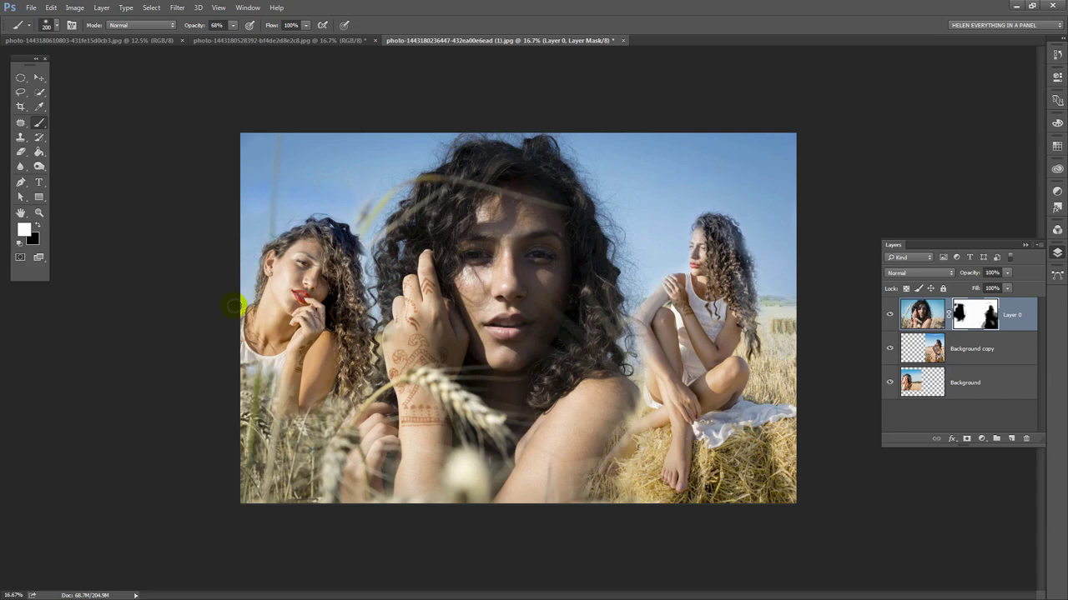
pyautogui.press('x')
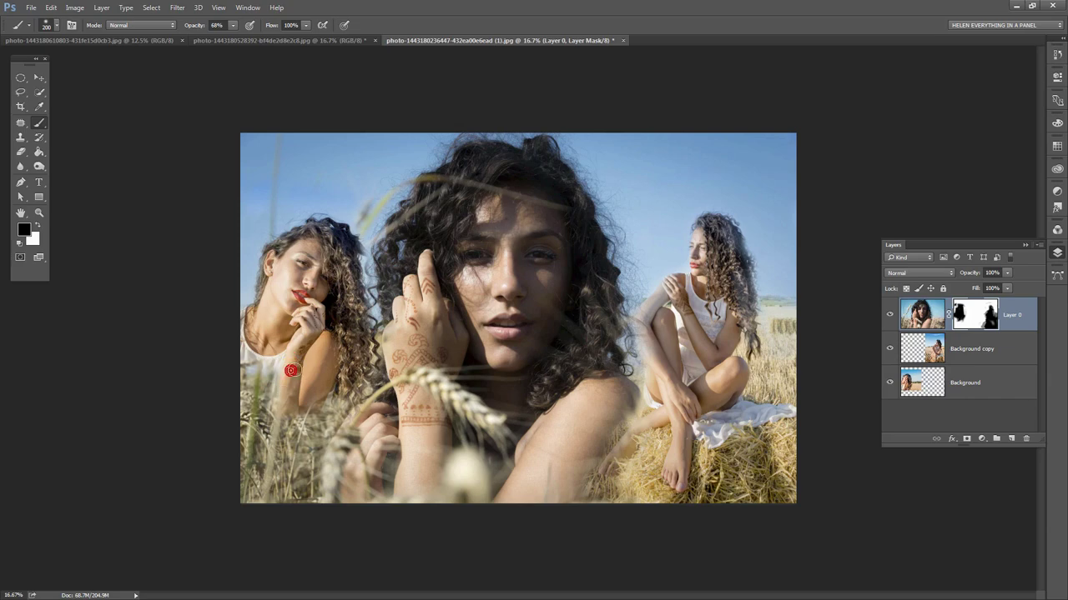
# Restore brush opacity to 100% and touch up Layer 0's mask over the lower-left wheat and right-hand woman
pyautogui.moveTo(278, 397); pyautogui.dragTo(328, 428)
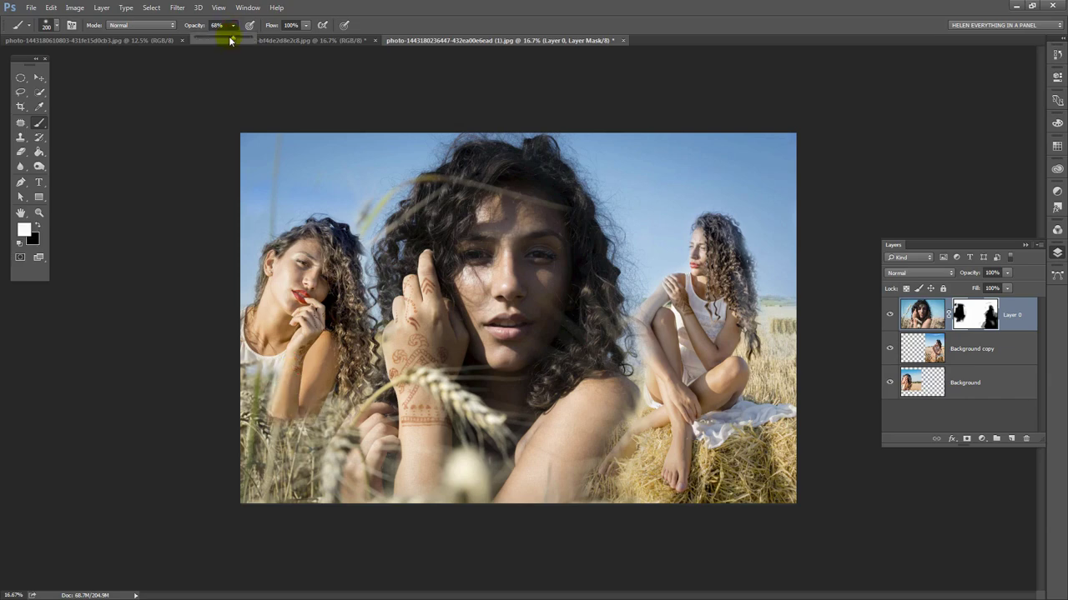
pyautogui.moveTo(238, 45); pyautogui.dragTo(259, 47)
pyautogui.moveTo(267, 428)
pyautogui.mouseDown()
pyautogui.moveTo(272, 417)
pyautogui.moveTo(325, 409)
pyautogui.moveTo(294, 432)
pyautogui.moveTo(336, 405)
pyautogui.moveTo(426, 374)
pyautogui.moveTo(332, 375)
pyautogui.mouseUp()
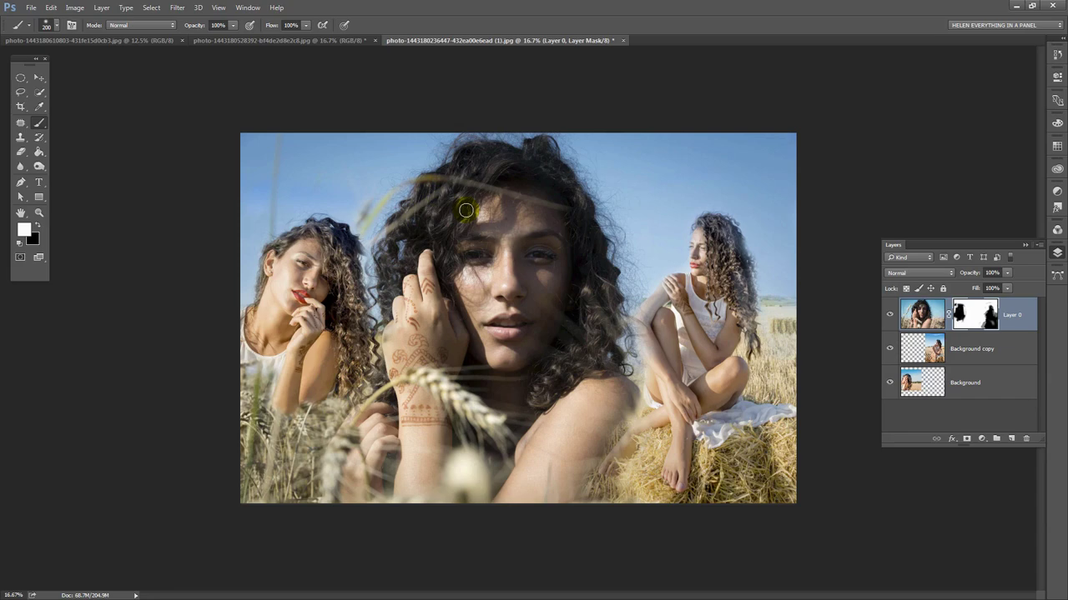
pyautogui.moveTo(591, 261)
pyautogui.mouseDown()
pyautogui.moveTo(648, 313)
pyautogui.moveTo(629, 260)
pyautogui.moveTo(655, 374)
pyautogui.mouseUp()
pyautogui.click(922, 315)
pyautogui.click(978, 312)
pyautogui.click(976, 313)
pyautogui.click(37, 224)
pyautogui.click(53, 227)
pyautogui.click(38, 225)
# Draw a 100 px feathered elliptical selection around the central woman
pyautogui.click(20, 80)
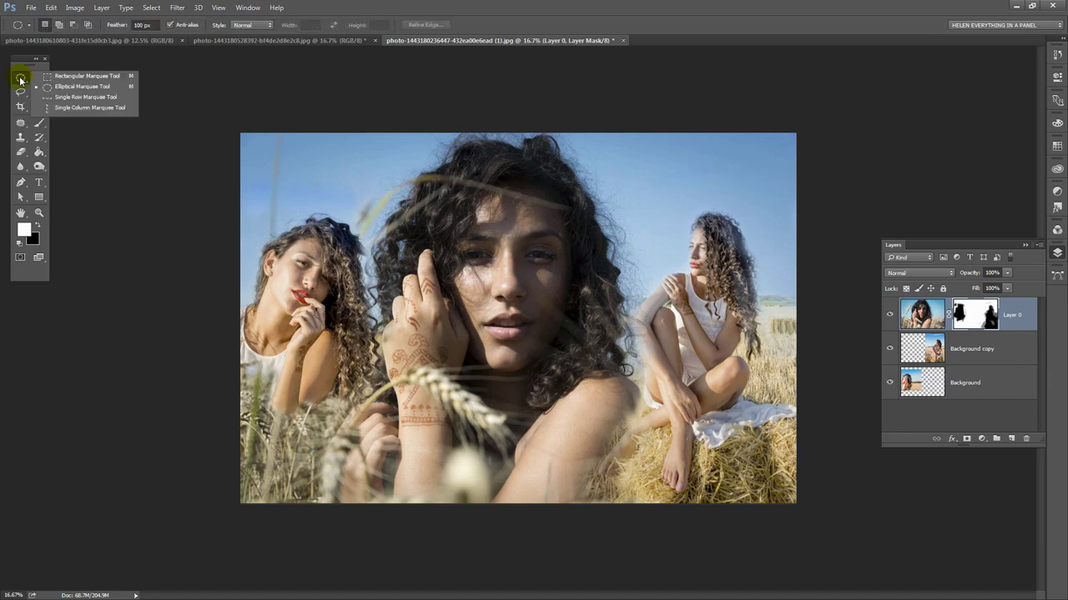
pyautogui.click(70, 87)
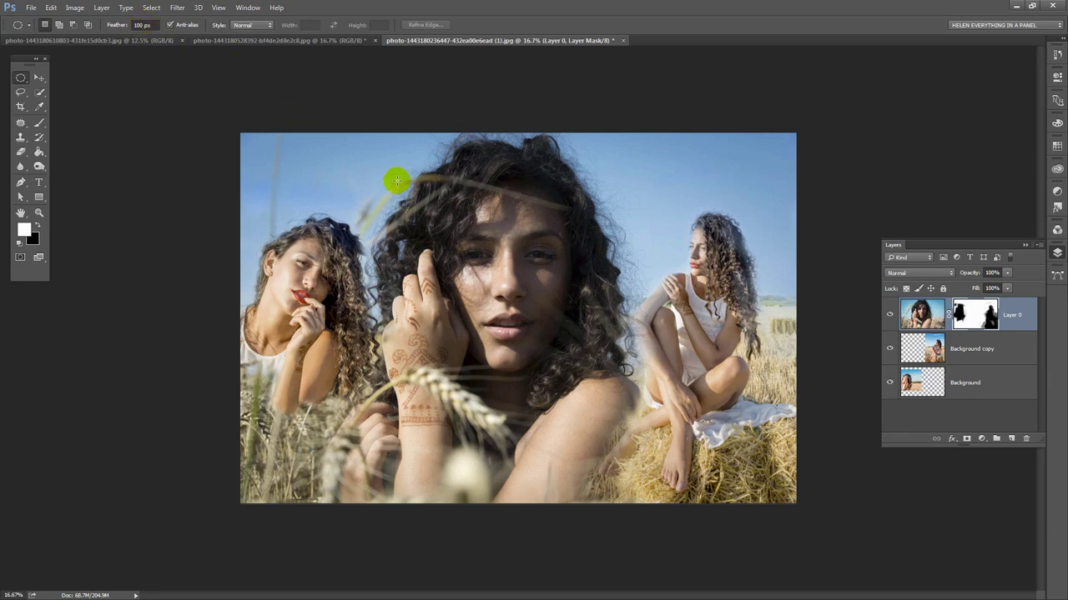
pyautogui.moveTo(345, 147); pyautogui.dragTo(652, 486)
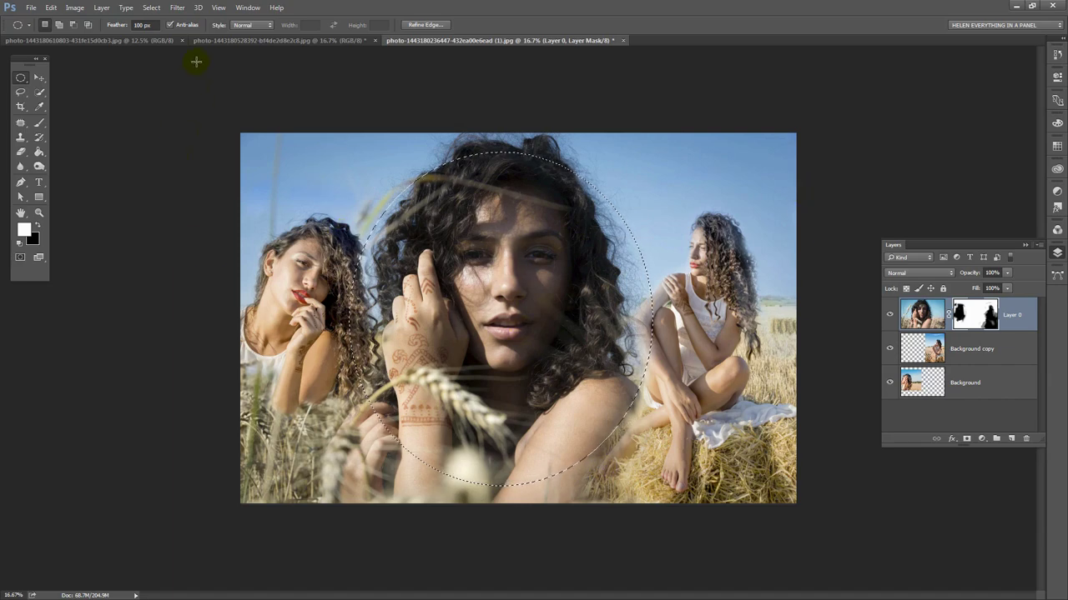
# Invert the selection and create the Curves 1 adjustment layer from it
pyautogui.click(148, 8)
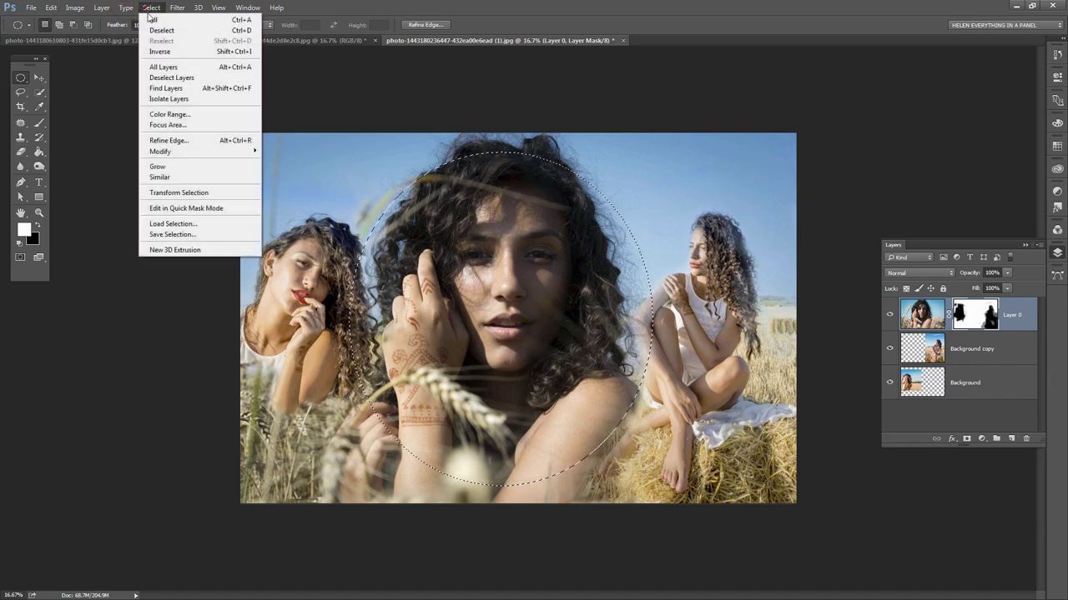
pyautogui.click(159, 51)
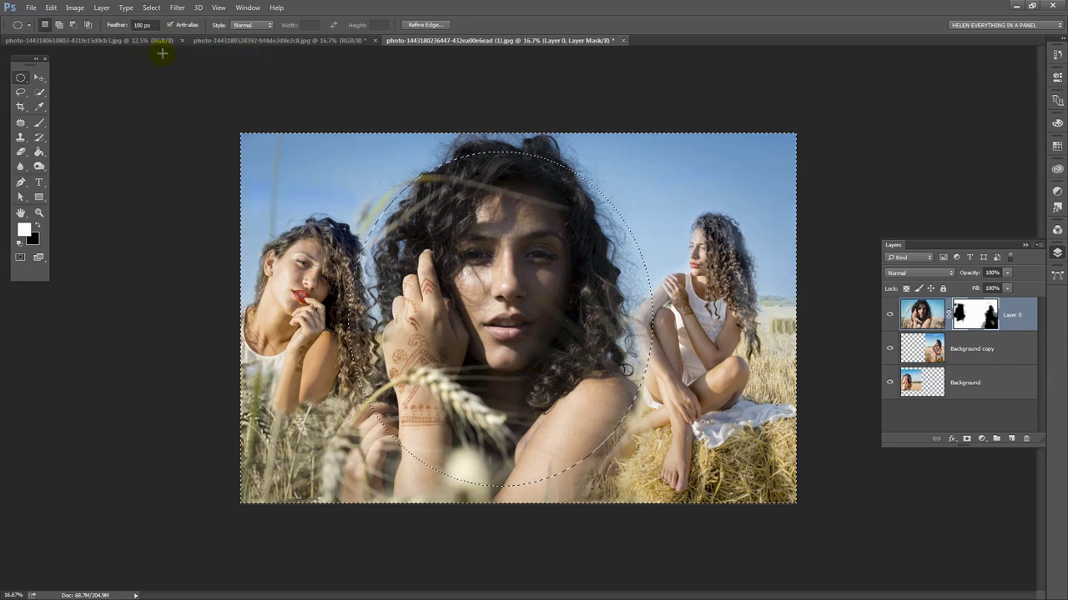
pyautogui.click(101, 8)
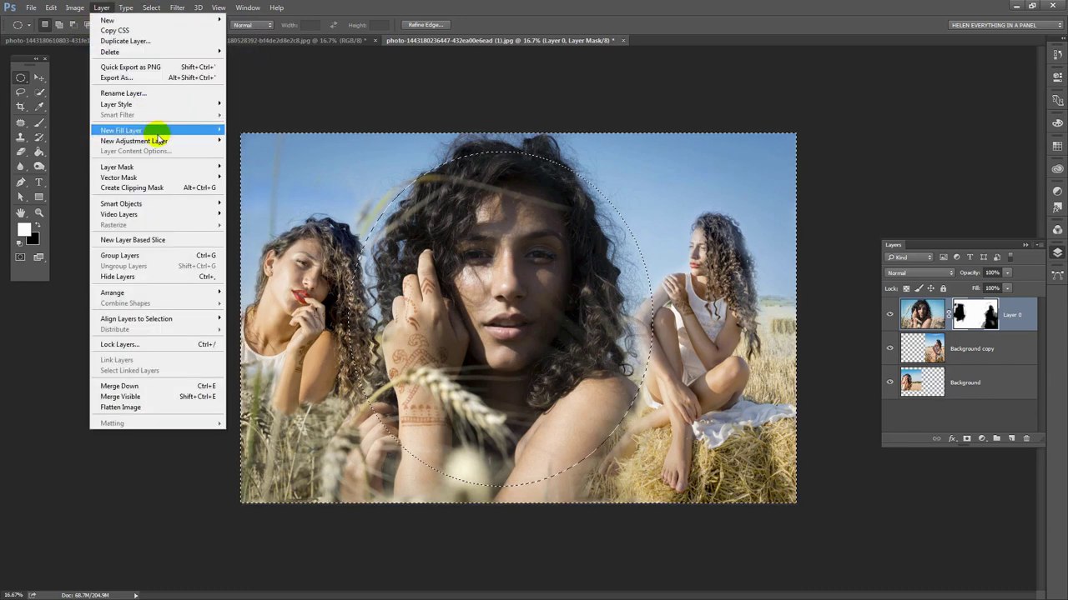
pyautogui.moveTo(155, 141)
pyautogui.click(244, 161)
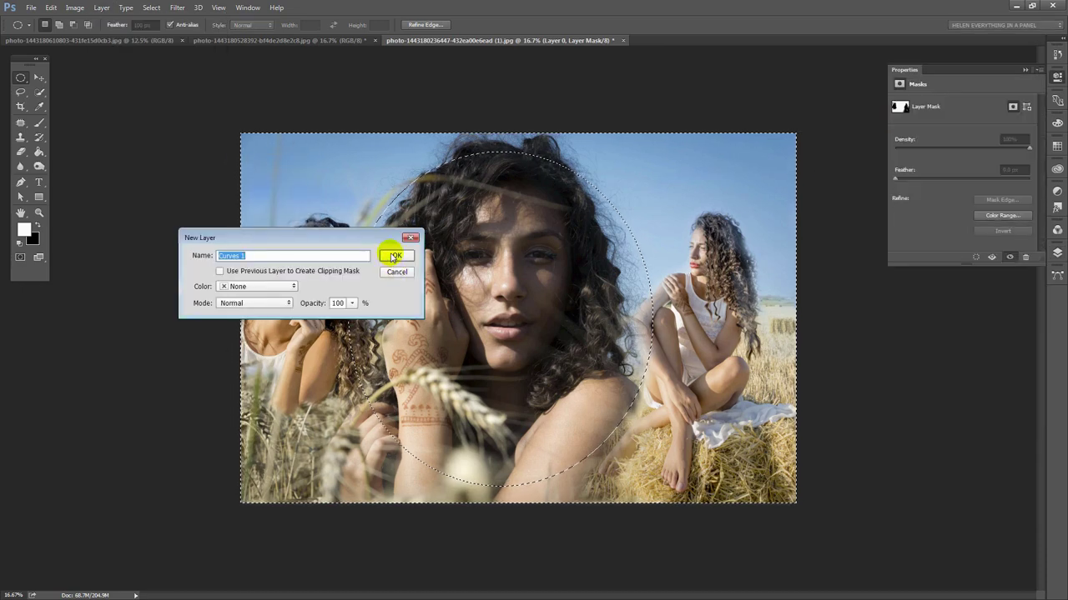
pyautogui.click(394, 255)
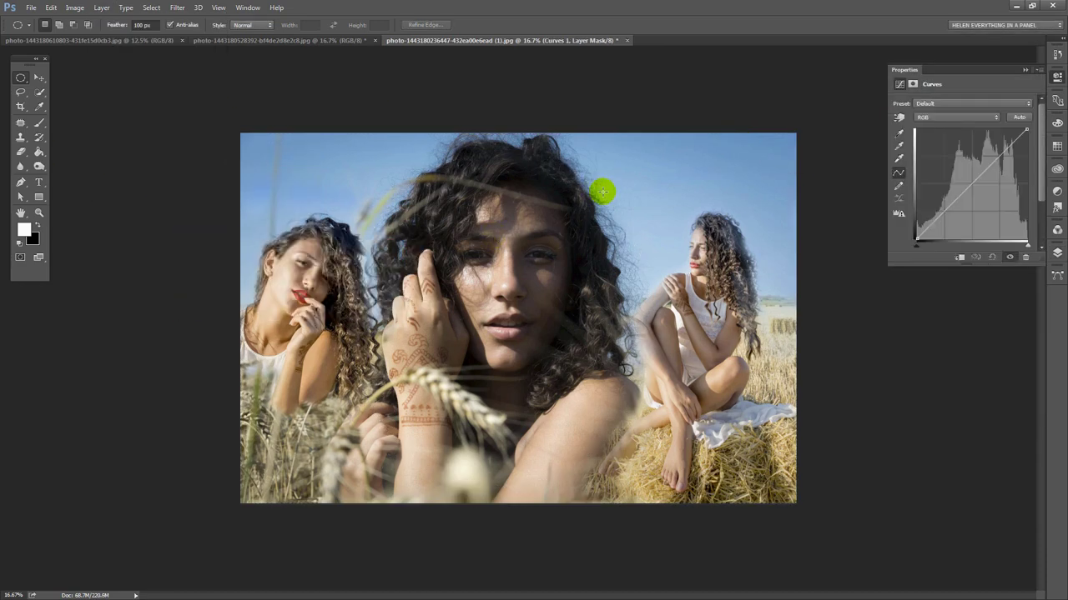
# Bend the Curves 1 RGB curve upward, refining it with the Targeted Adjustment tool for gentle brightening
pyautogui.moveTo(967, 187); pyautogui.dragTo(938, 172)
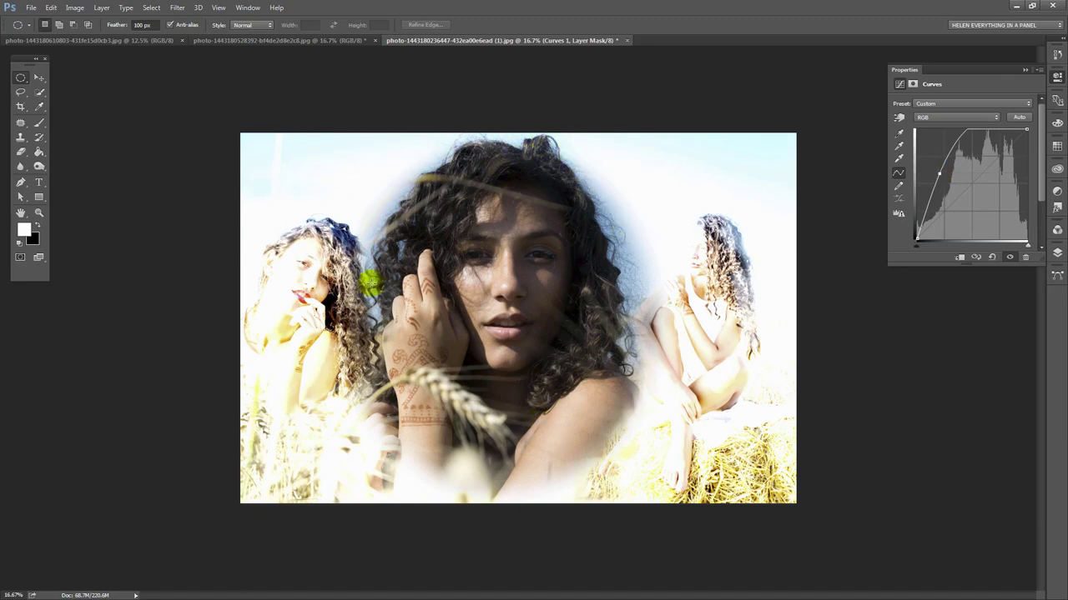
pyautogui.click(956, 184)
pyautogui.moveTo(939, 173); pyautogui.dragTo(950, 187)
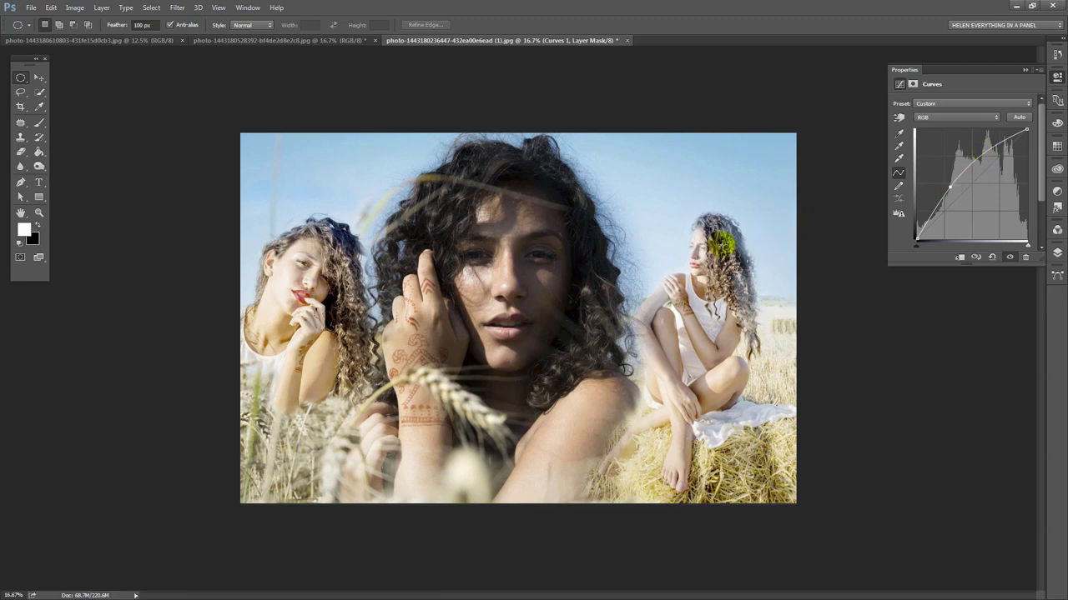
pyautogui.click(898, 118)
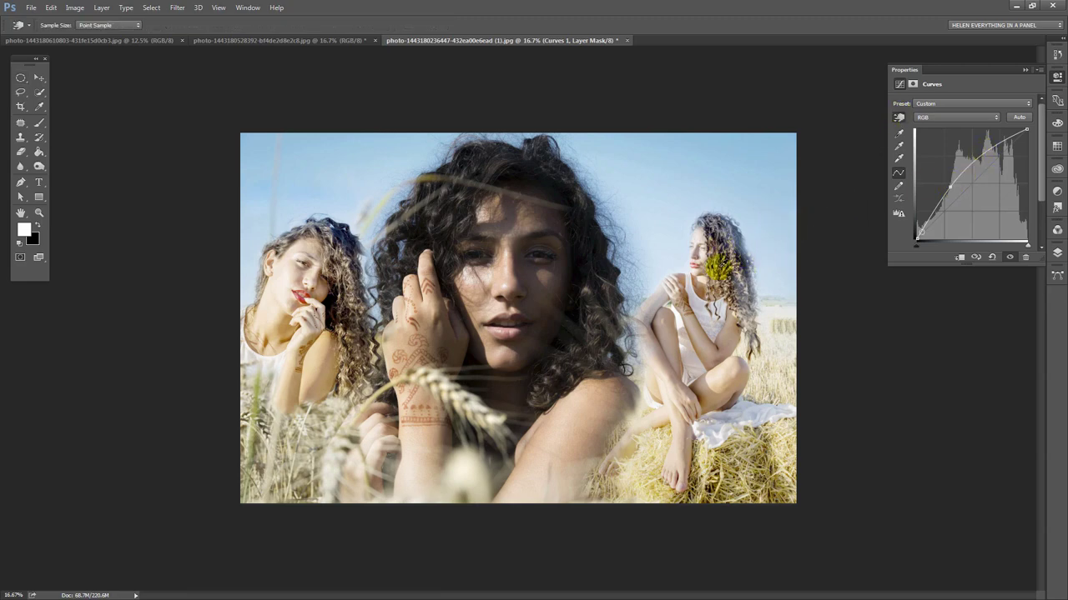
pyautogui.moveTo(719, 261); pyautogui.dragTo(730, 257)
pyautogui.click(941, 196)
pyautogui.moveTo(948, 187); pyautogui.dragTo(941, 195)
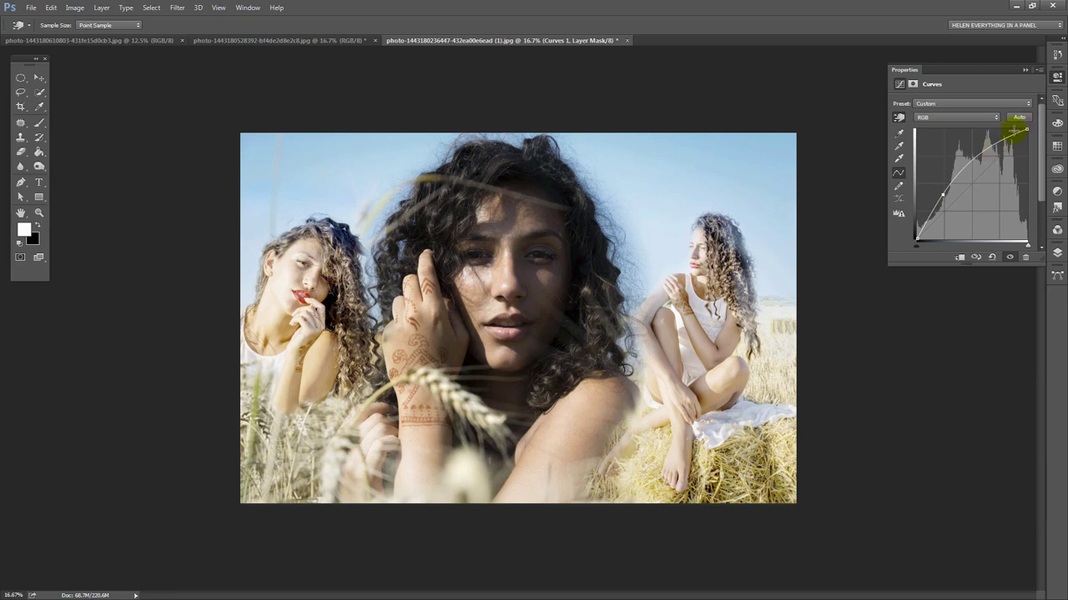
pyautogui.click(948, 179)
pyautogui.click(20, 78)
# Draw an elliptical selection around the central woman's face
pyautogui.click(19, 79)
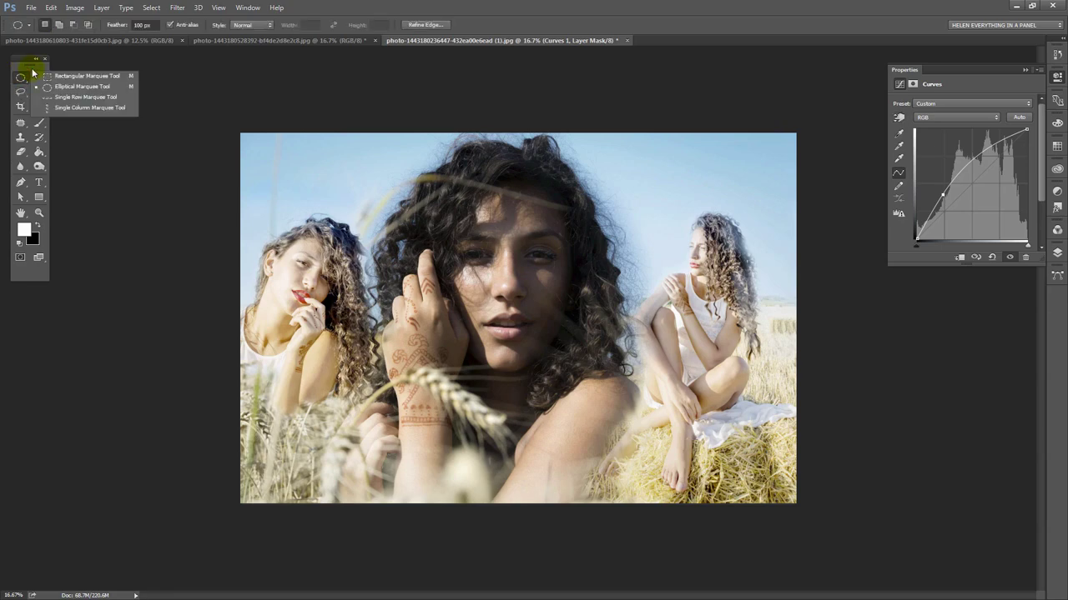
pyautogui.click(67, 87)
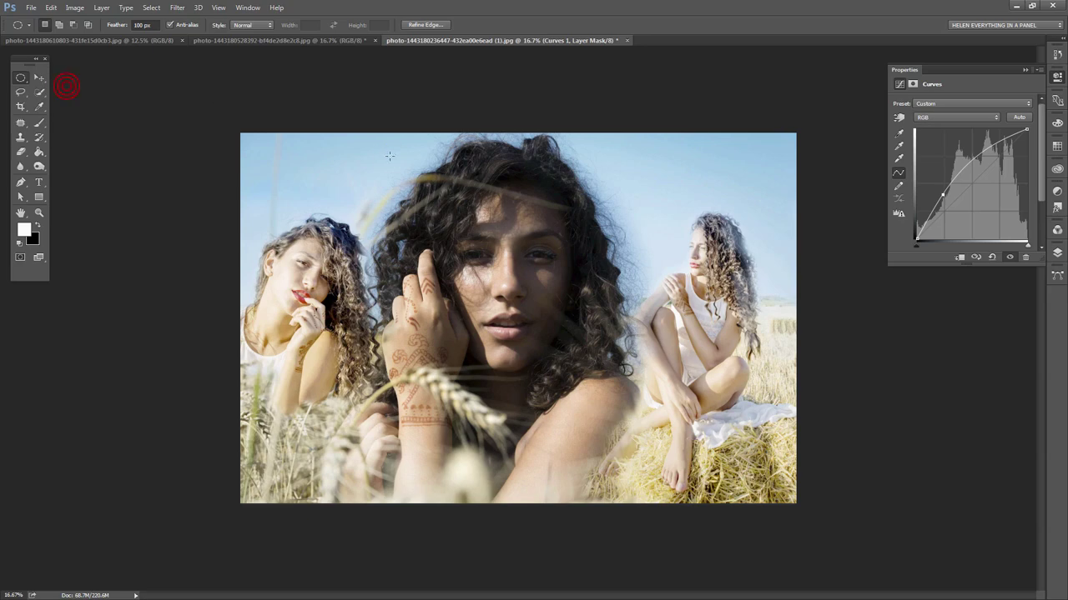
pyautogui.moveTo(389, 155); pyautogui.dragTo(636, 456)
# Create the Curves 2 adjustment layer from the selection and raise its curve to brighten
pyautogui.click(102, 8)
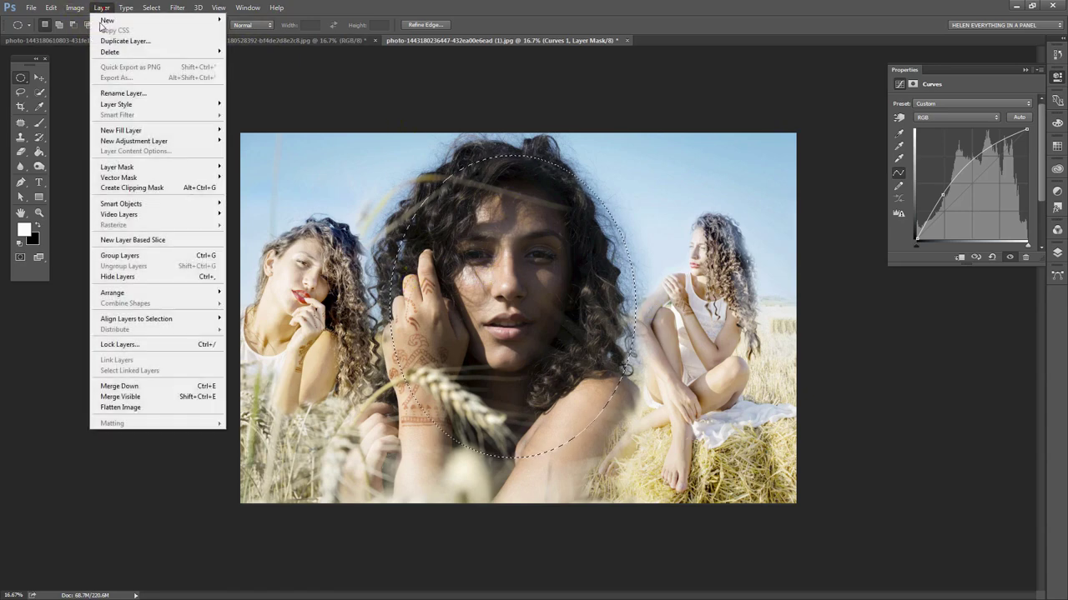
pyautogui.moveTo(129, 141)
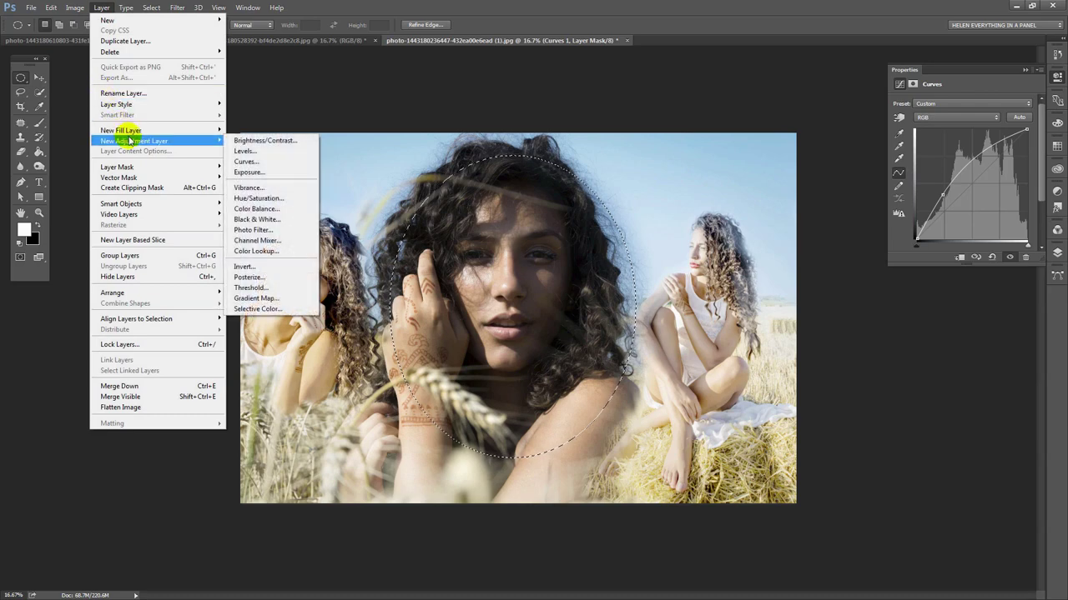
pyautogui.click(258, 158)
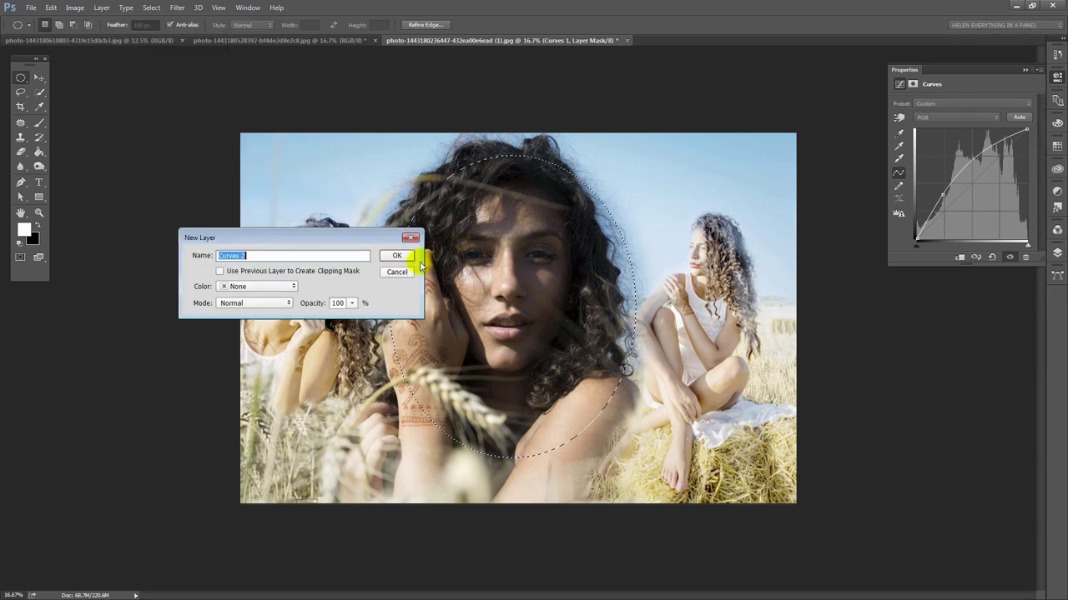
pyautogui.click(386, 257)
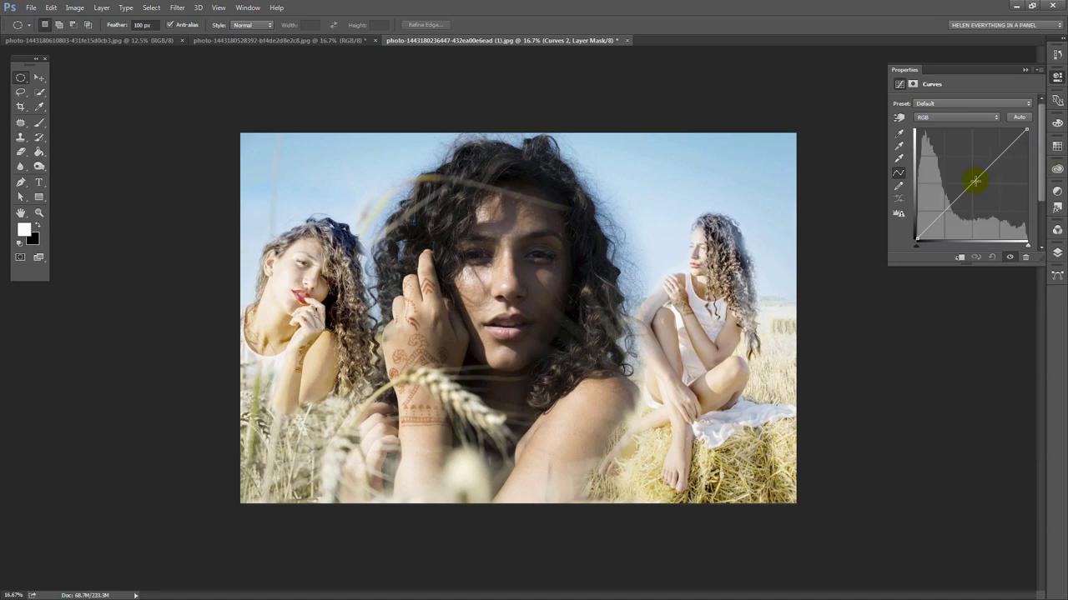
pyautogui.moveTo(978, 175); pyautogui.dragTo(967, 156)
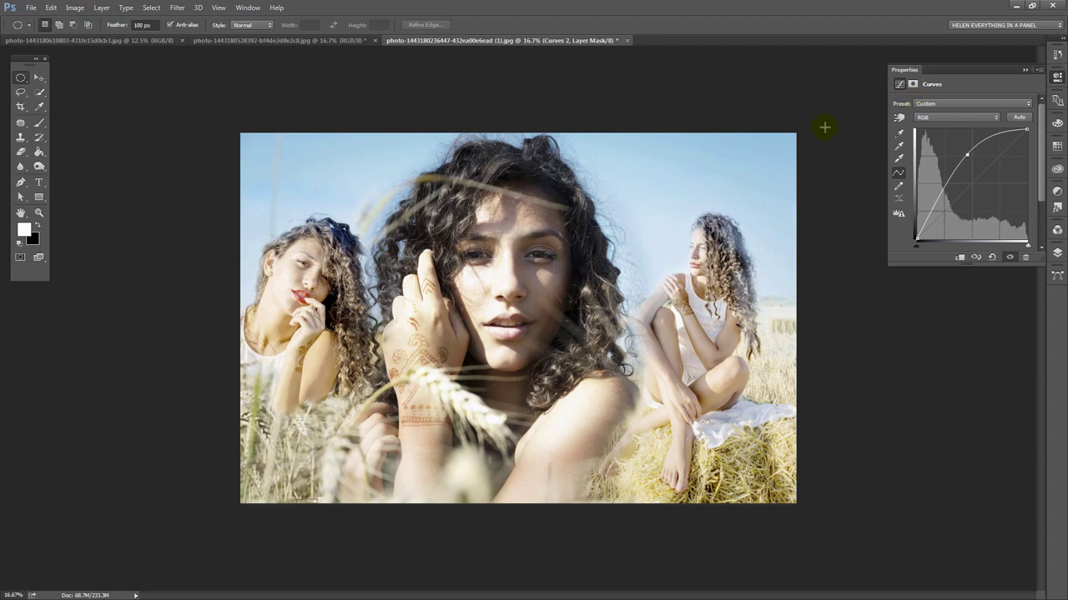
# Reopen Curves 1's settings and add an upper curve point, nudging it to brighten the sky slightly
pyautogui.click(1058, 253)
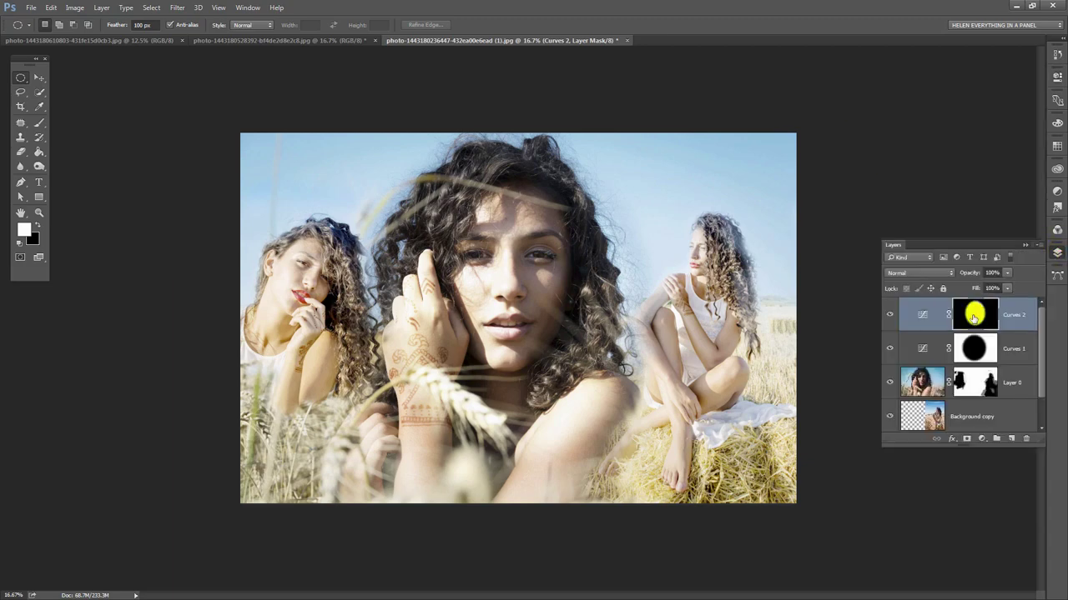
pyautogui.doubleClick(922, 350)
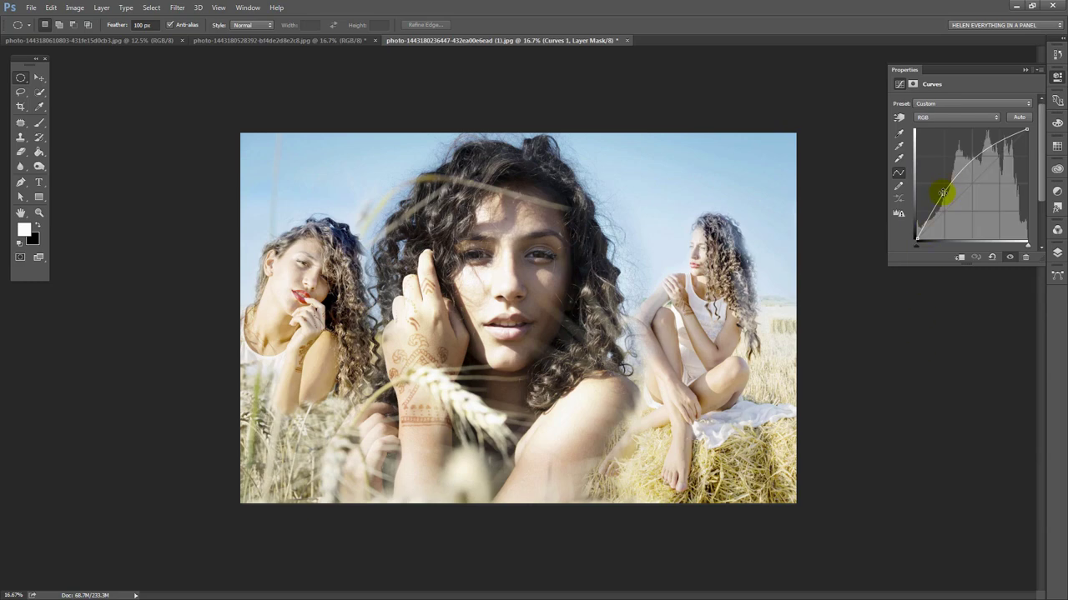
pyautogui.click(981, 151)
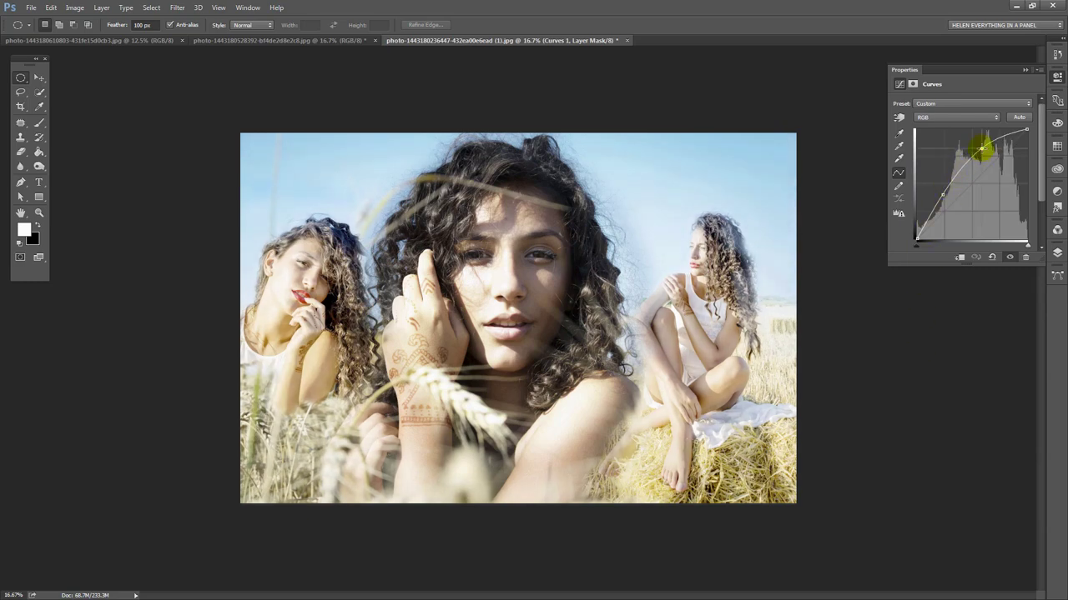
pyautogui.moveTo(982, 149); pyautogui.dragTo(981, 152)
pyautogui.click(942, 195)
# Select an ellipse around the left woman and add a Curves 3 adjustment layer
pyautogui.moveTo(253, 189); pyautogui.dragTo(389, 409)
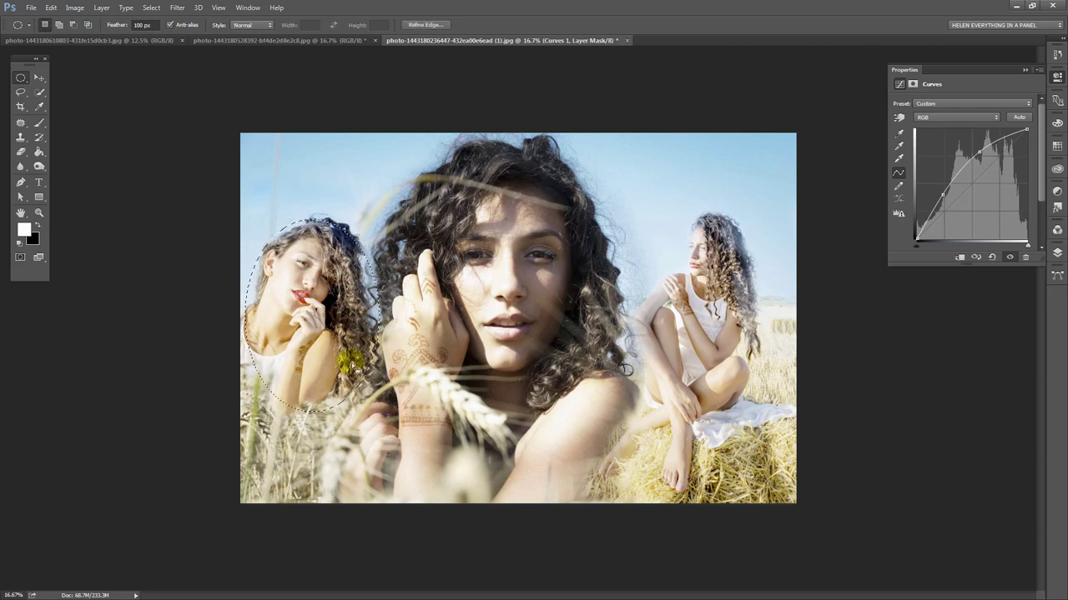
pyautogui.click(101, 8)
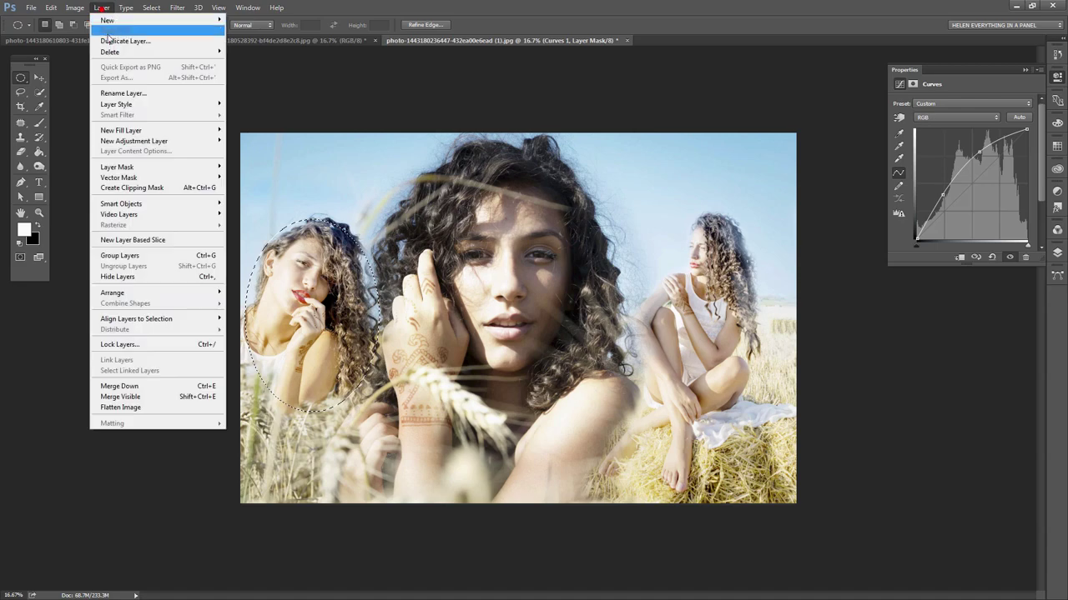
pyautogui.moveTo(150, 141)
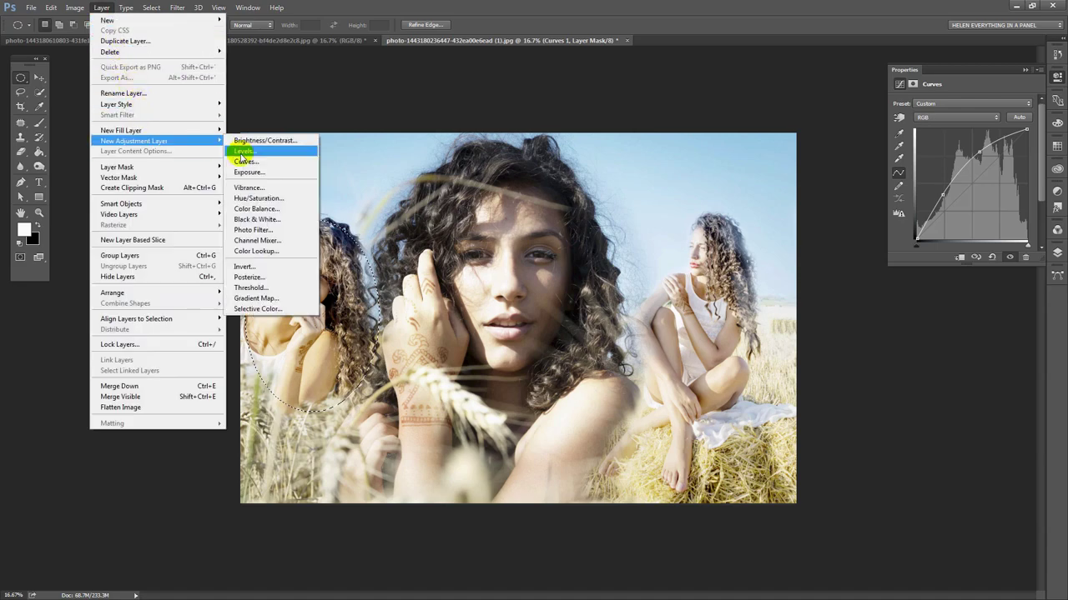
pyautogui.click(249, 161)
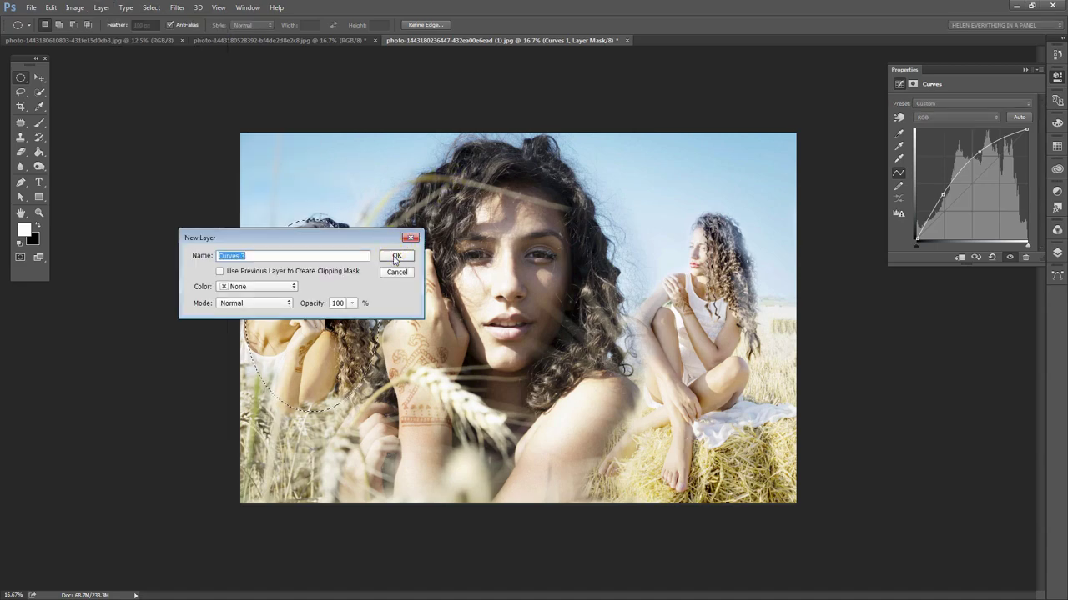
pyautogui.click(401, 242)
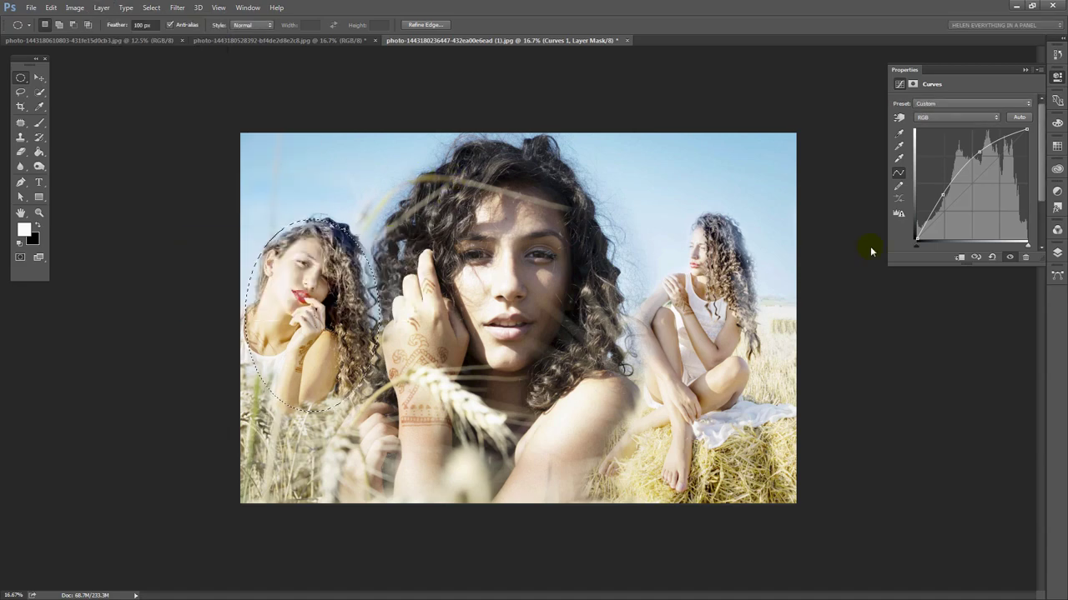
# Lift the curve's midtones to brighten the left woman, then preview the image without the change
pyautogui.click(976, 175)
pyautogui.moveTo(976, 175)
pyautogui.mouseDown()
pyautogui.moveTo(956, 186)
pyautogui.moveTo(965, 180)
pyautogui.mouseUp()
pyautogui.click(974, 257)
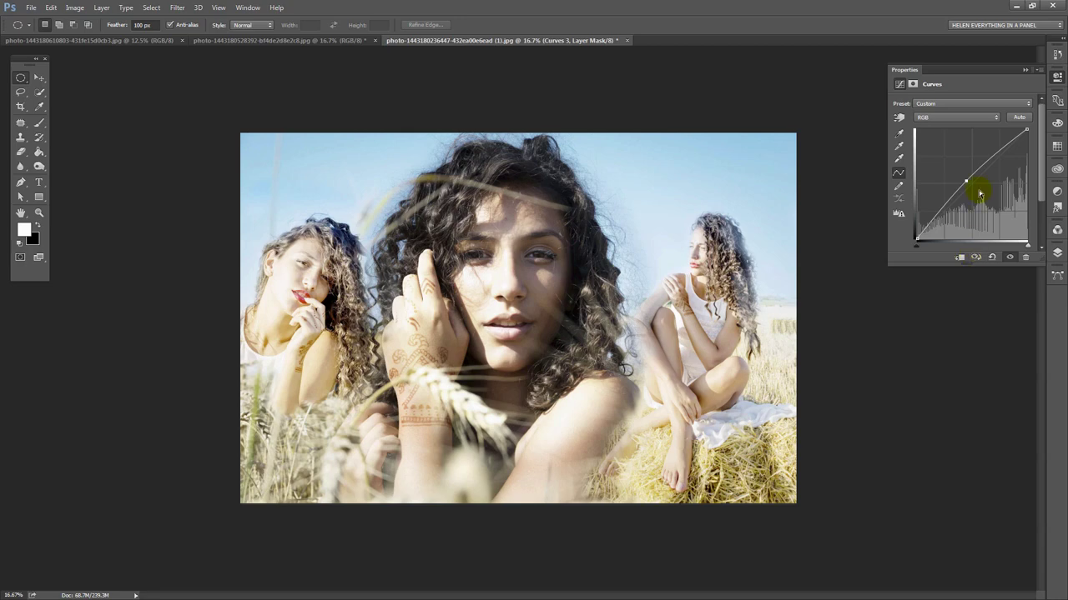
# Enlarge the layer list, then hide Curves 3, 2 and 1 and show them again to compare
pyautogui.click(1057, 253)
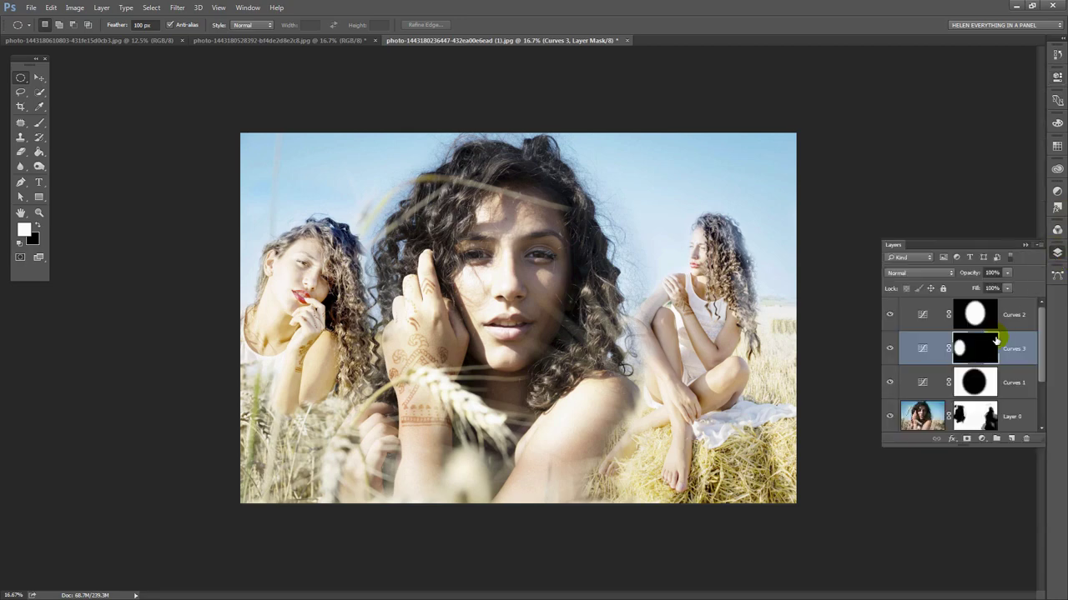
pyautogui.moveTo(1044, 443); pyautogui.dragTo(1018, 513)
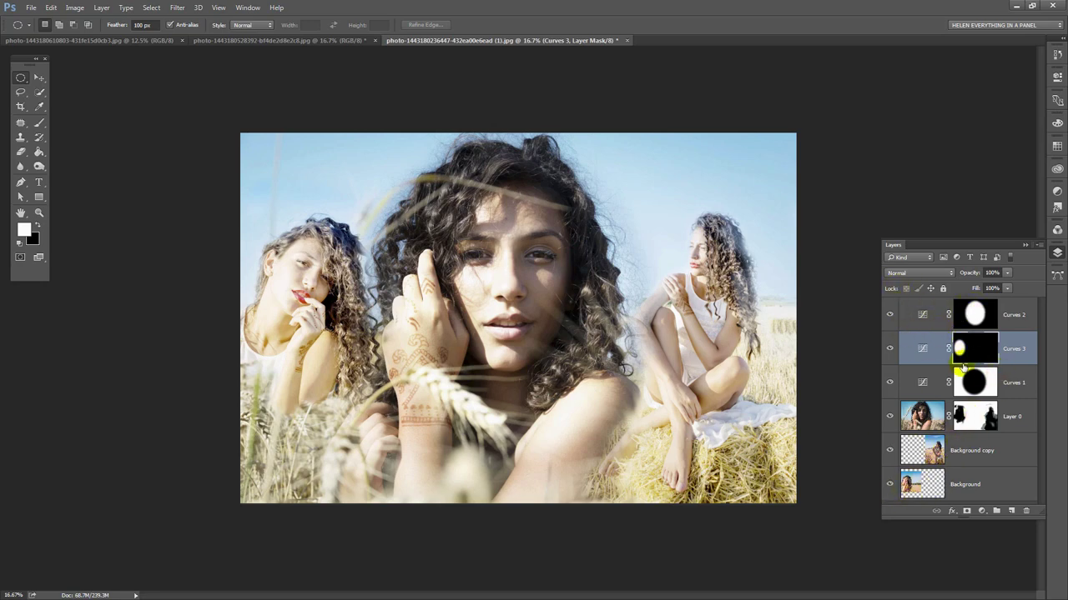
pyautogui.click(889, 348)
pyautogui.click(889, 314)
pyautogui.click(889, 382)
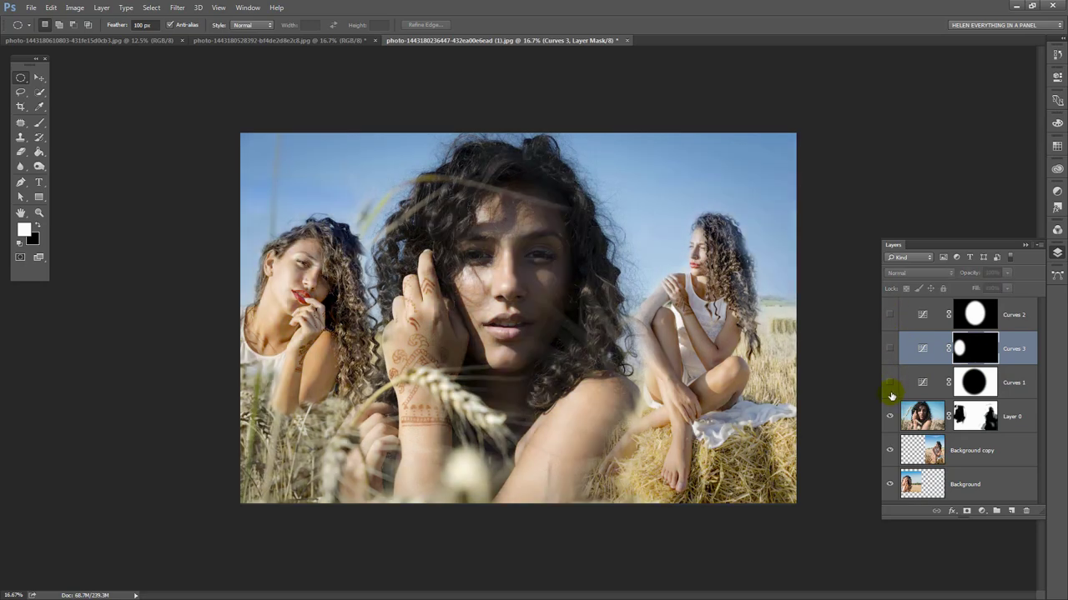
pyautogui.moveTo(887, 389); pyautogui.dragTo(890, 315)
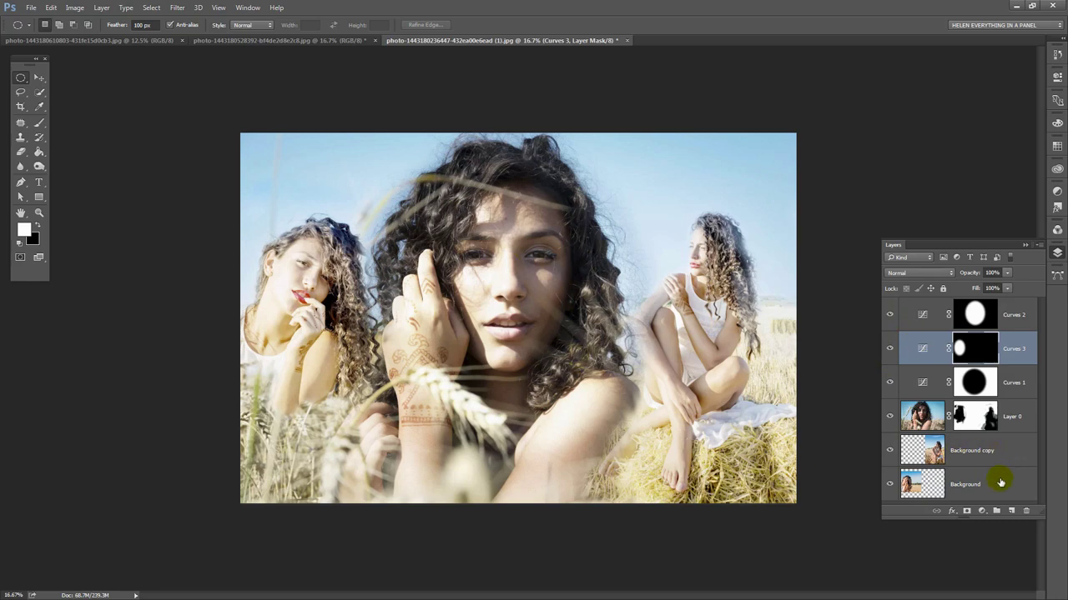